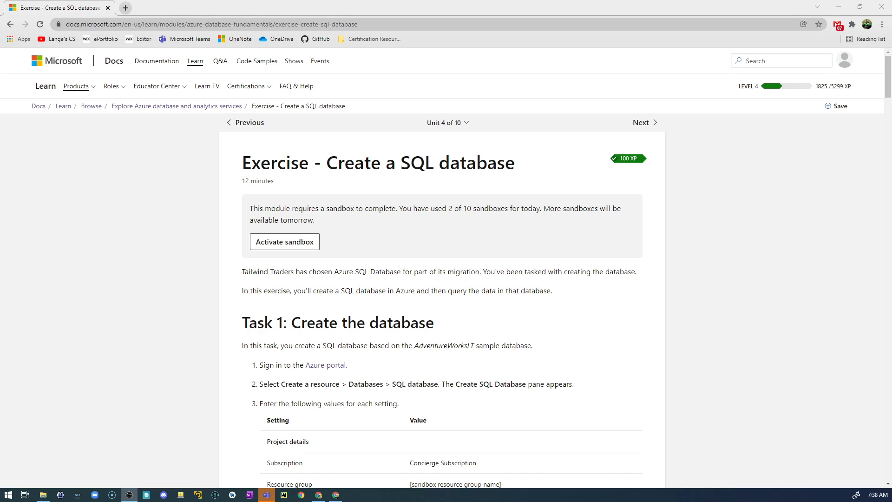
Look up "sql" on the web in a separate tab, review the Structured Query Language definition, and close that tab
click(125, 8)
text(s)
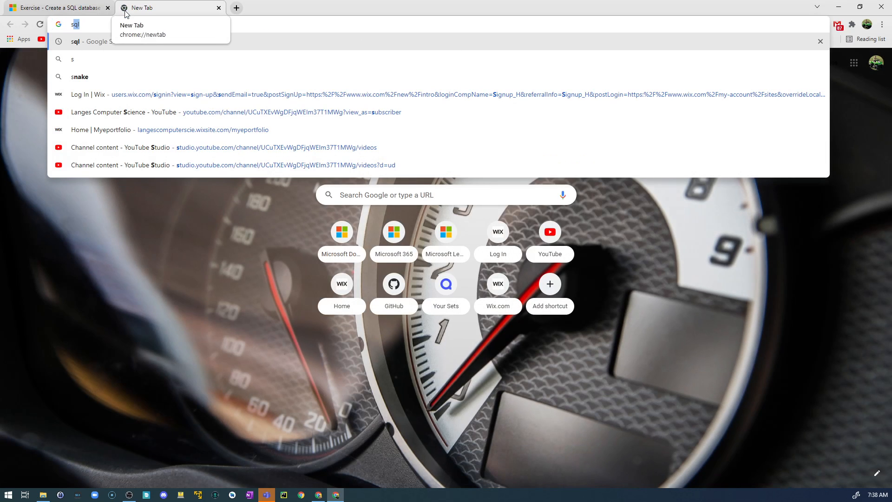
text(ql)
key(Return)
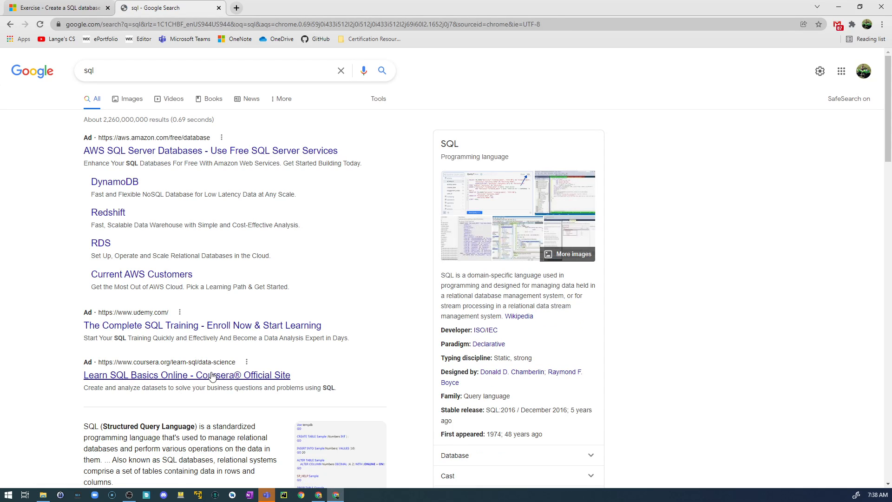
scroll(213, 377, down, 2)
scroll(194, 361, down, 3)
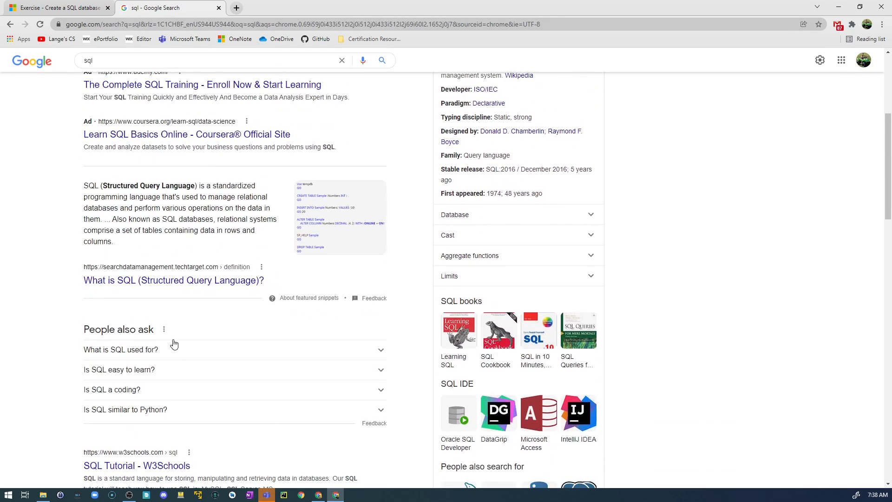
drag(103, 186, 191, 188)
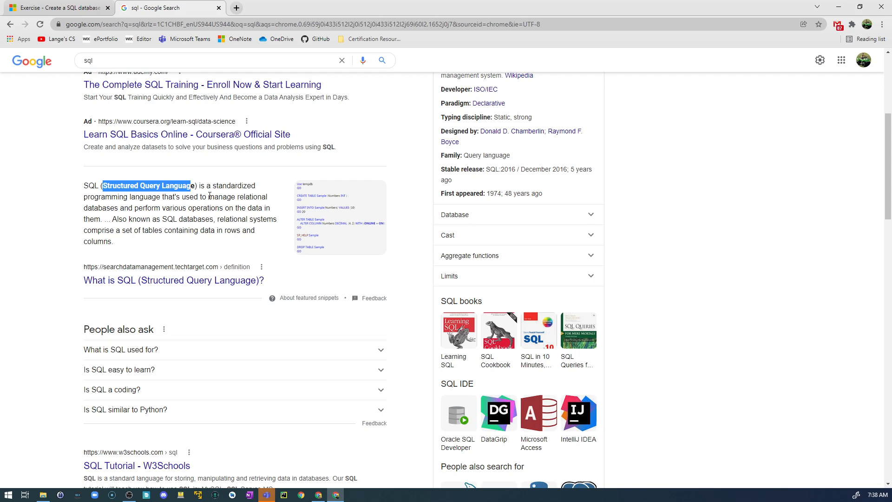
click(77, 11)
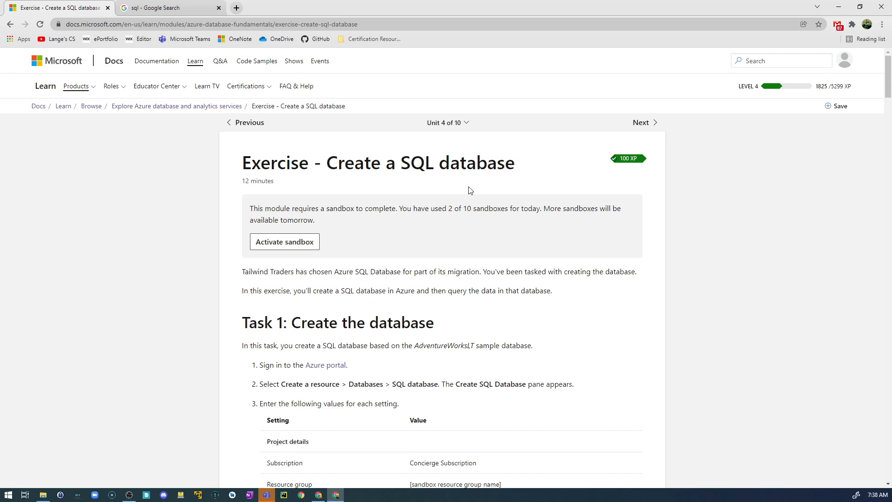
click(182, 8)
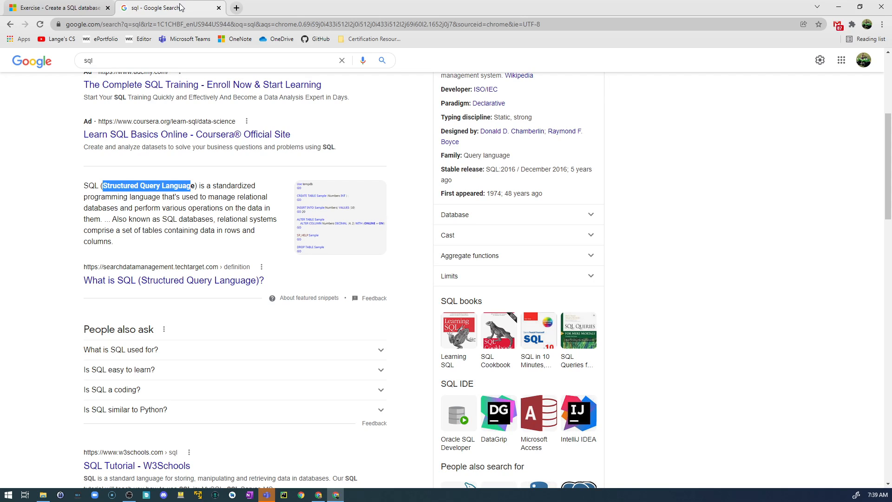
click(218, 8)
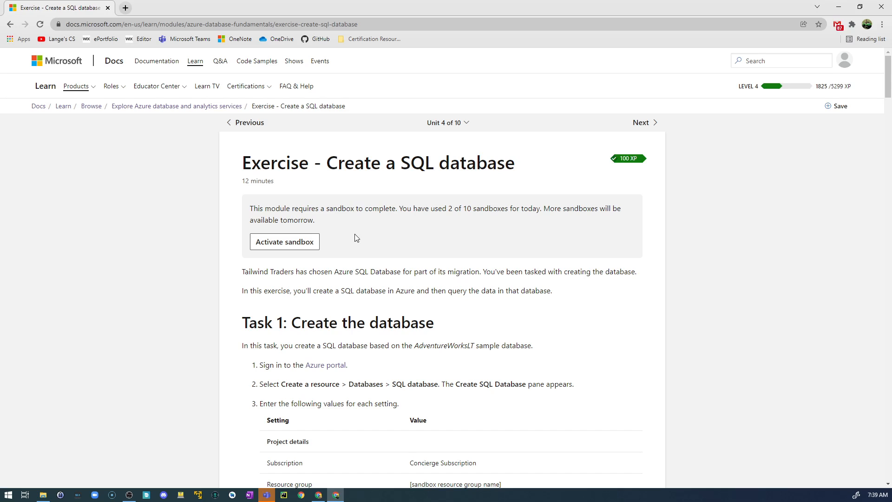
Activate the sandbox for the Create a SQL database exercise
scroll(357, 237, down, 1)
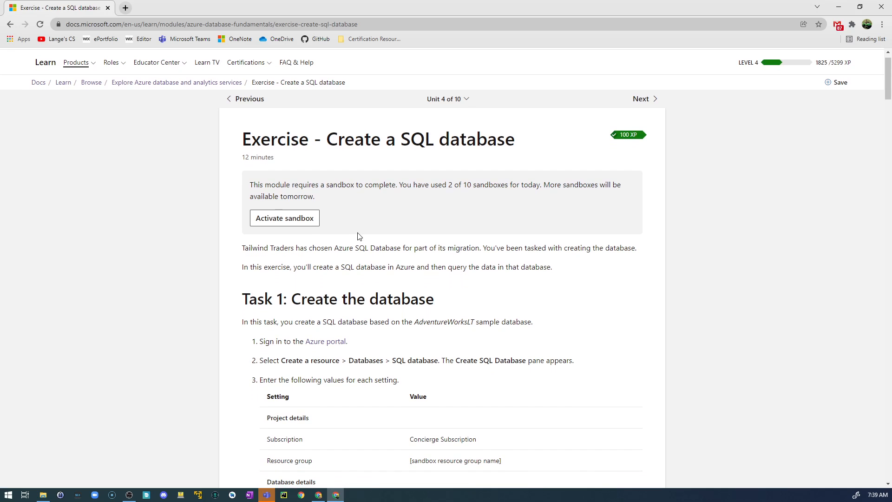
scroll(359, 236, down, 1)
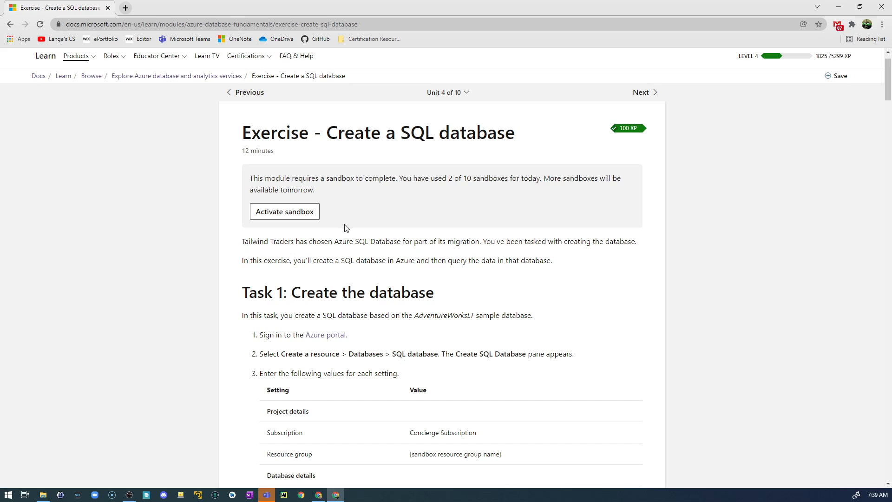
click(287, 212)
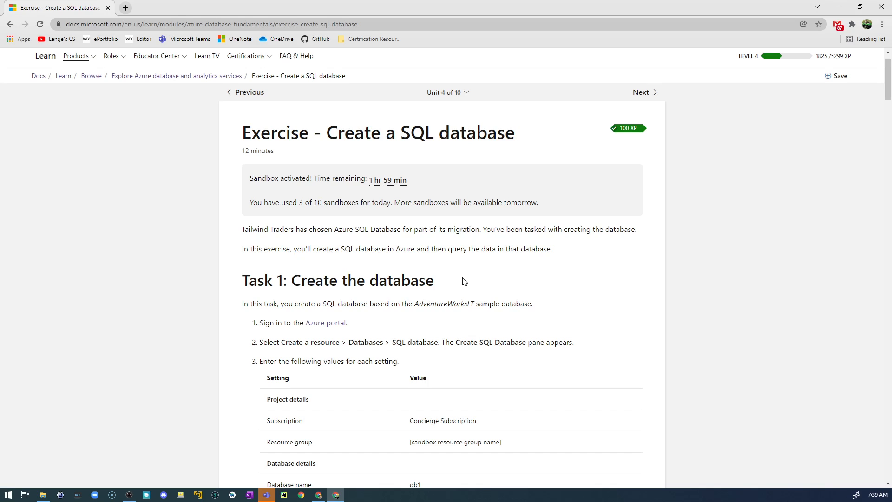
Open the Azure portal from the sign-in instruction under Task 1 of the exercise
scroll(463, 281, down, 2)
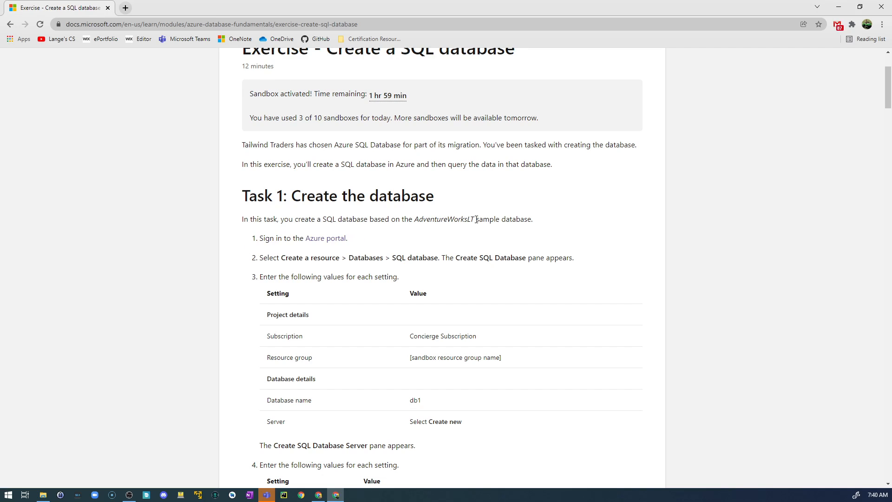
drag(477, 220, 531, 222)
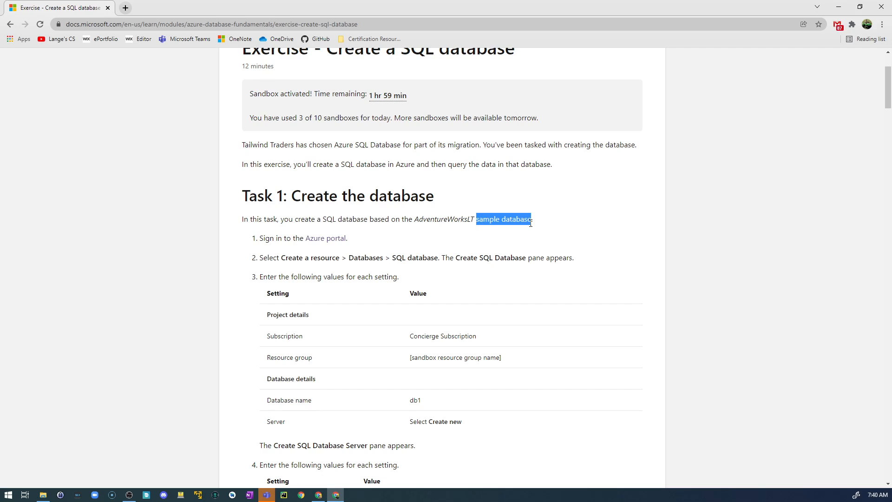
click(325, 239)
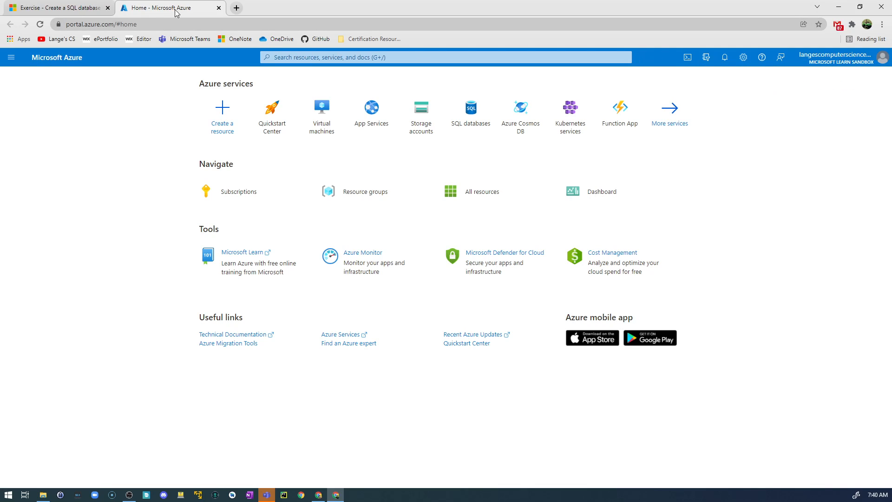
Move the Azure portal into its own window and arrange it side by side with the exercise page
drag(176, 12, 176, 99)
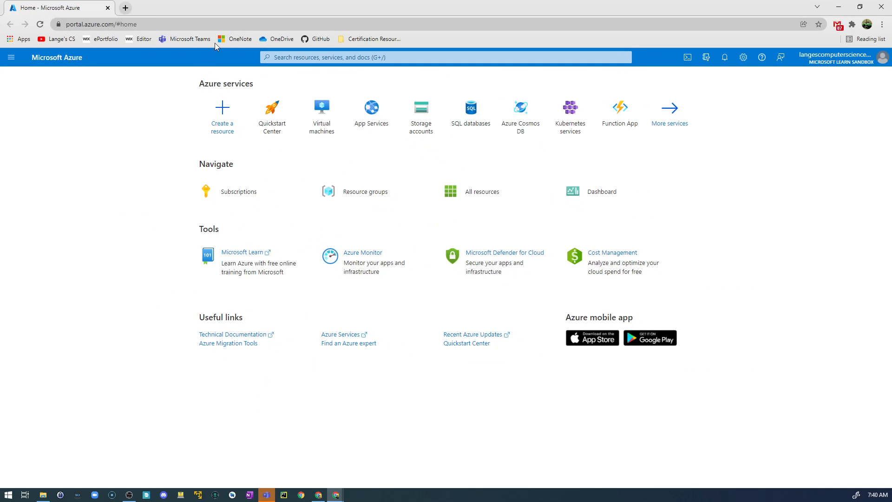
drag(230, 10, 228, 91)
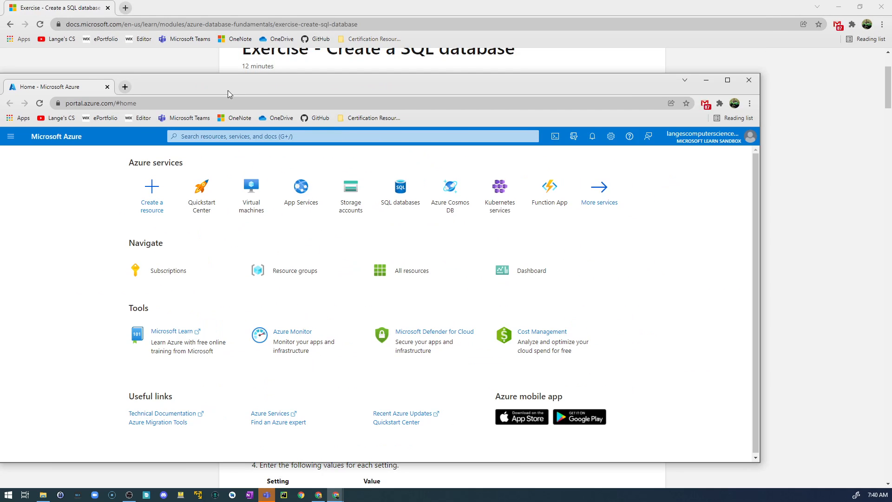
key(super+Right)
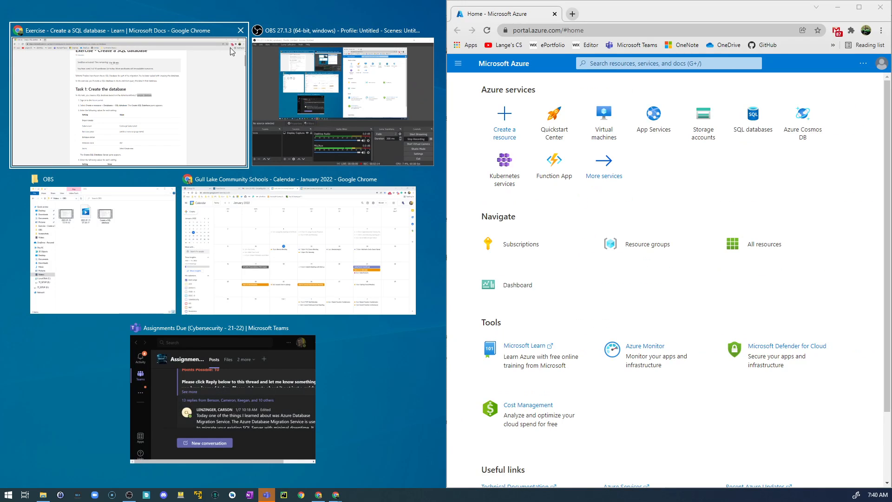
click(231, 51)
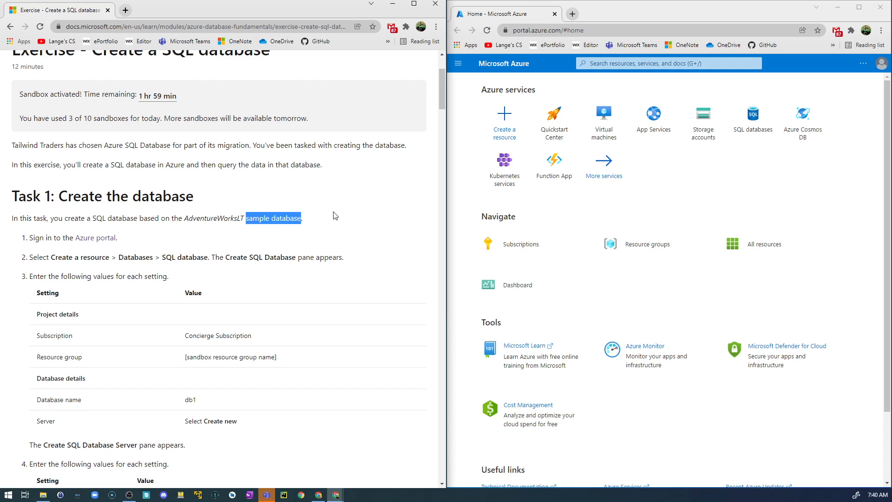
Start creating a new SQL Database resource in the Azure portal
scroll(336, 212, down, 2)
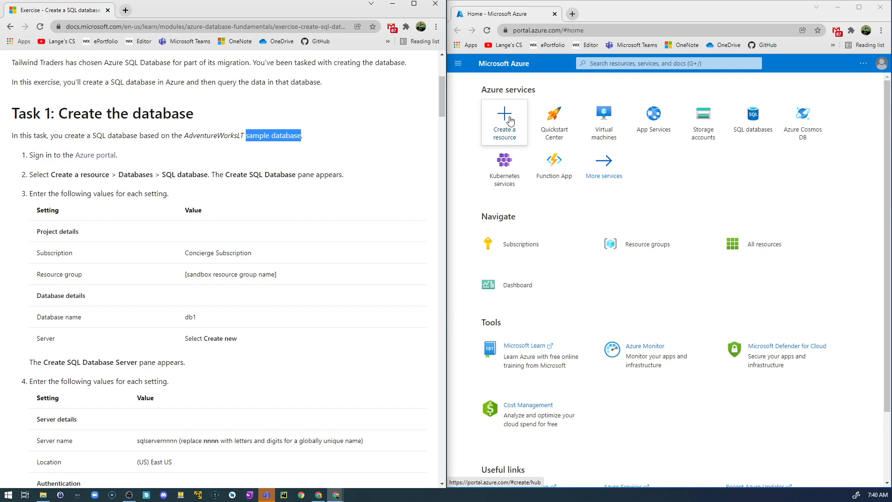
click(508, 120)
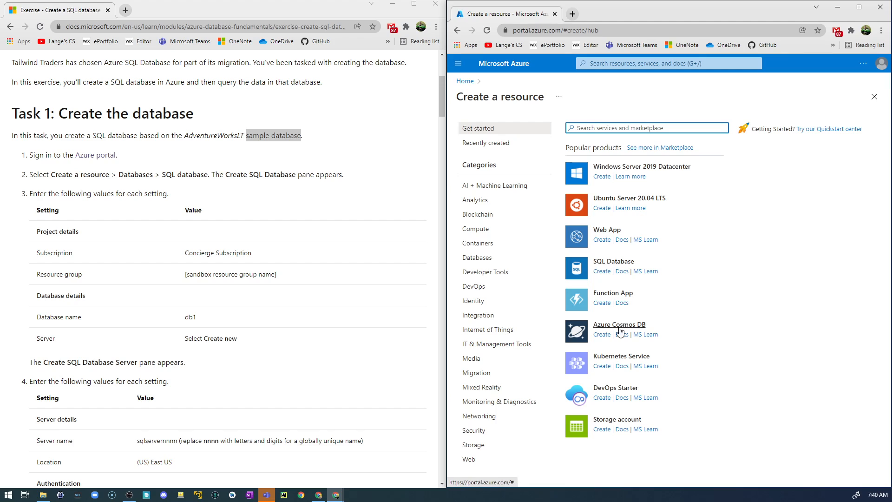
click(602, 272)
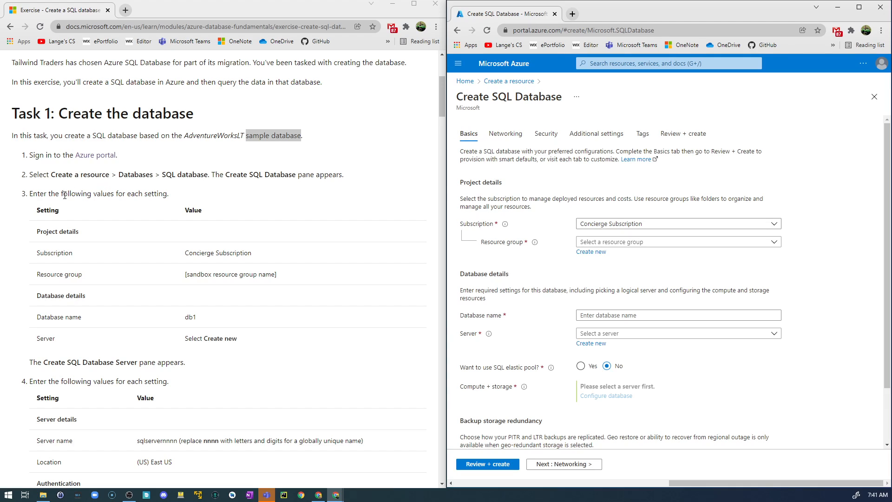
Select the existing sandbox resource group for the SQL database and name the database db1
scroll(64, 197, down, 2)
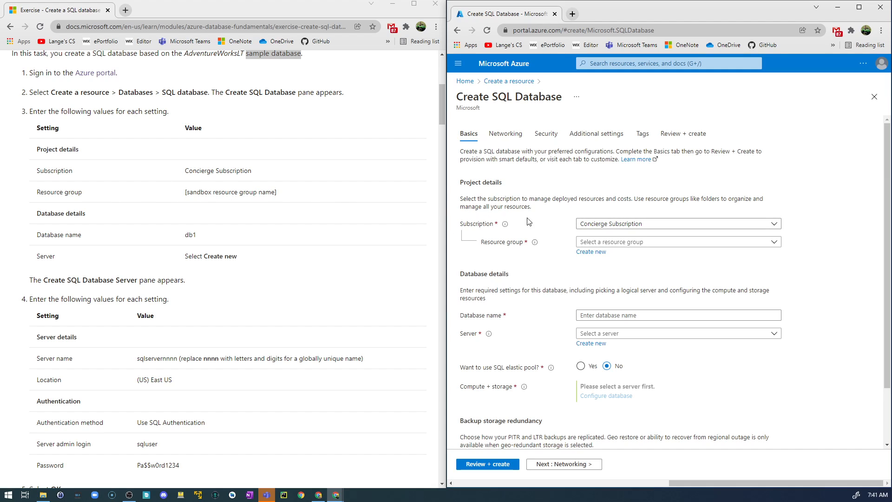
click(753, 242)
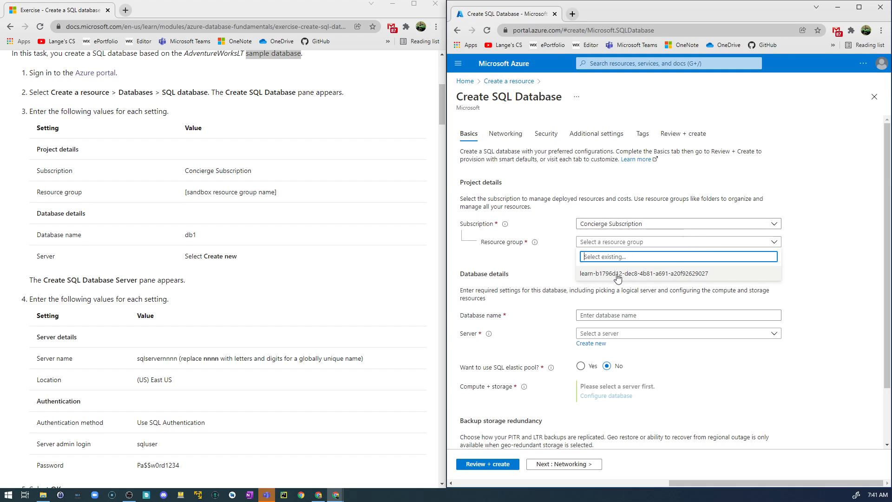
click(636, 277)
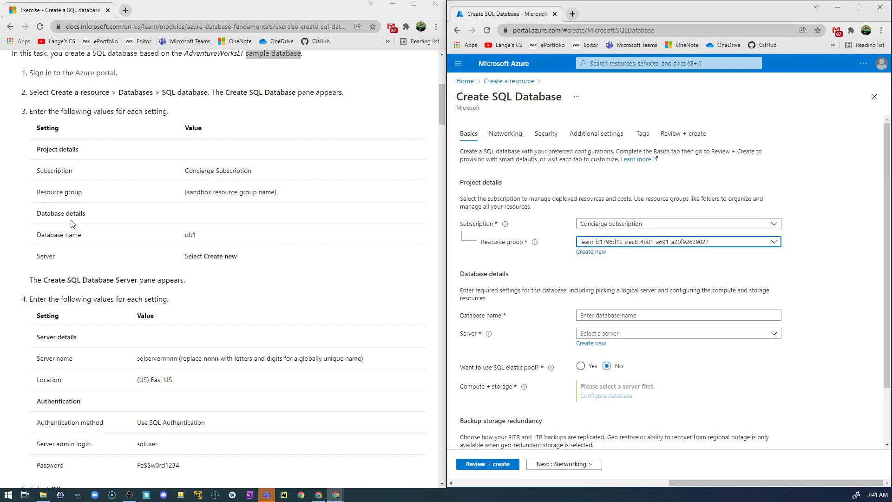
scroll(75, 209, down, 1)
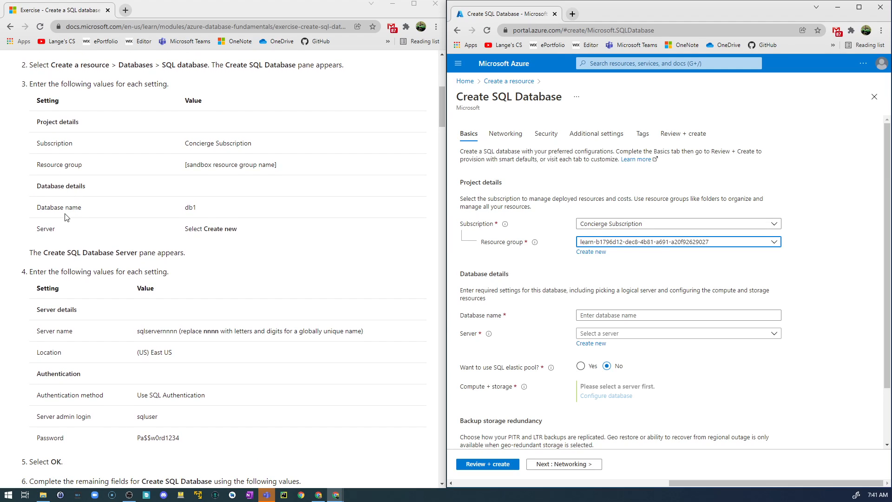
click(595, 316)
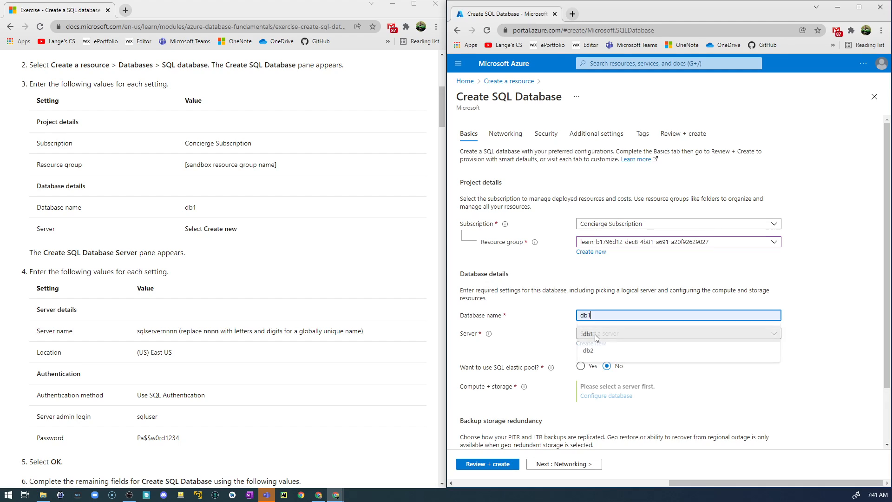
click(595, 334)
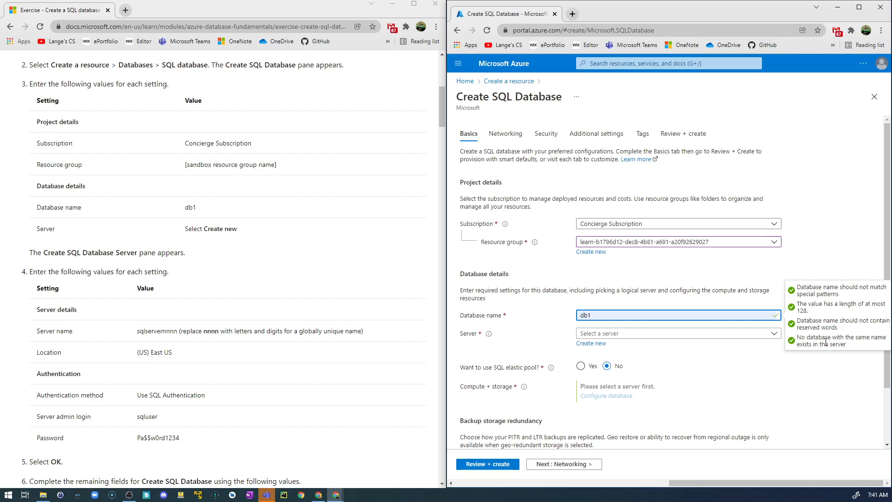
Start a new server for the database and name it sqlserverwestmich
click(591, 344)
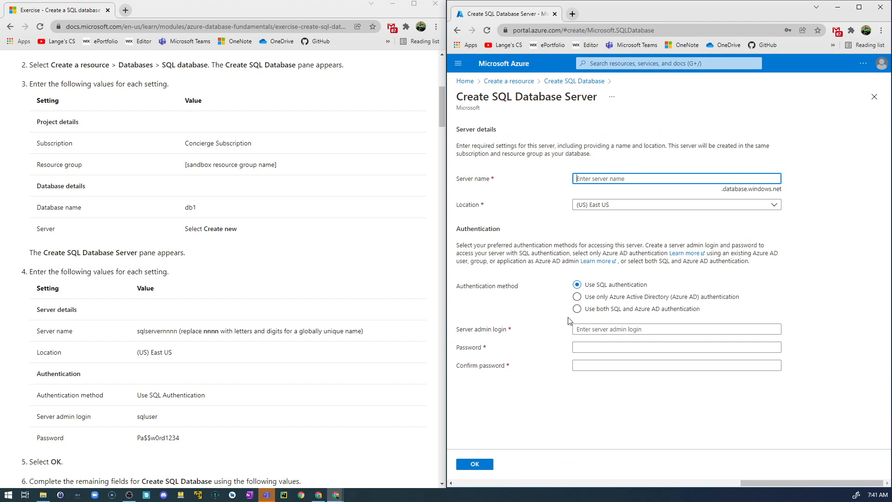
scroll(279, 293, down, 2)
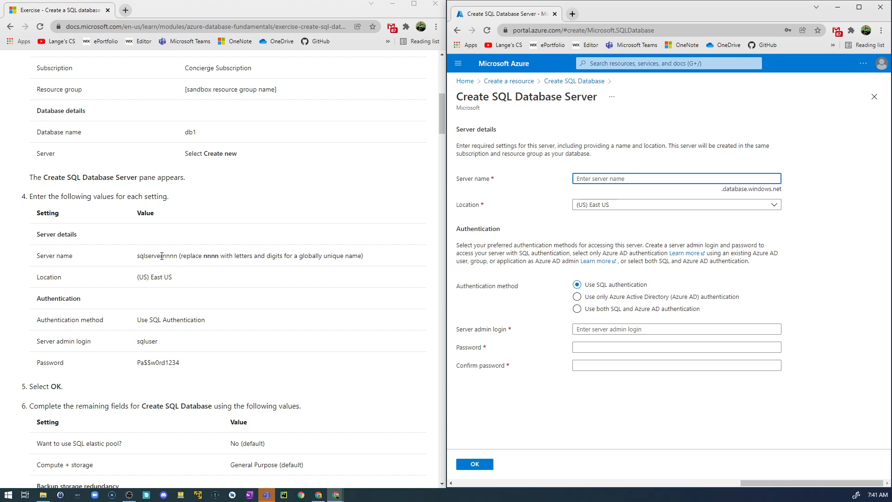
drag(161, 256, 138, 255)
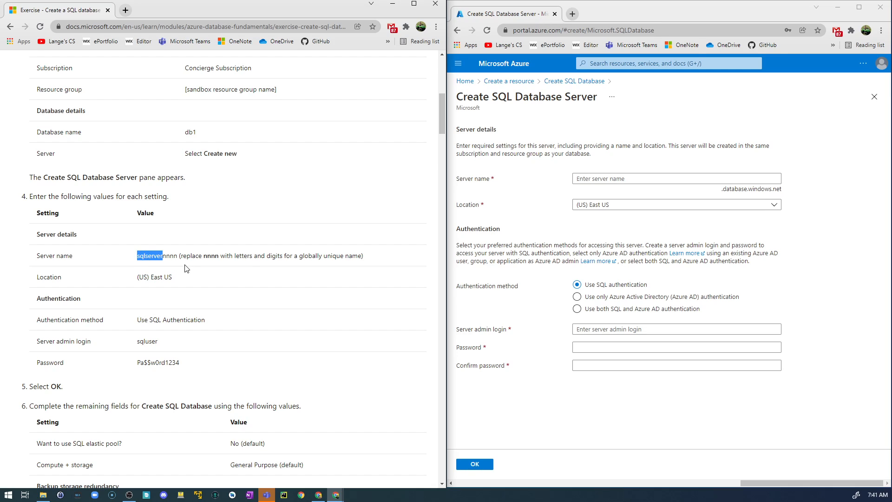
click(613, 180)
text(sqlserver)
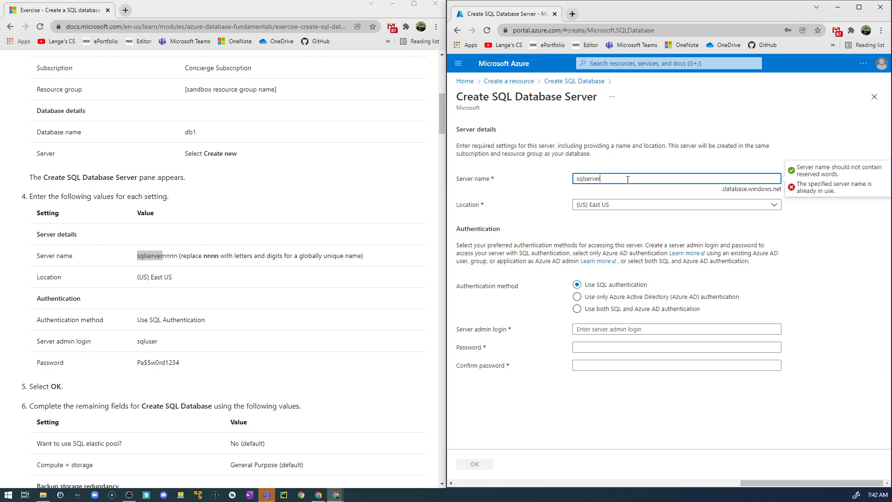
text(westMich)
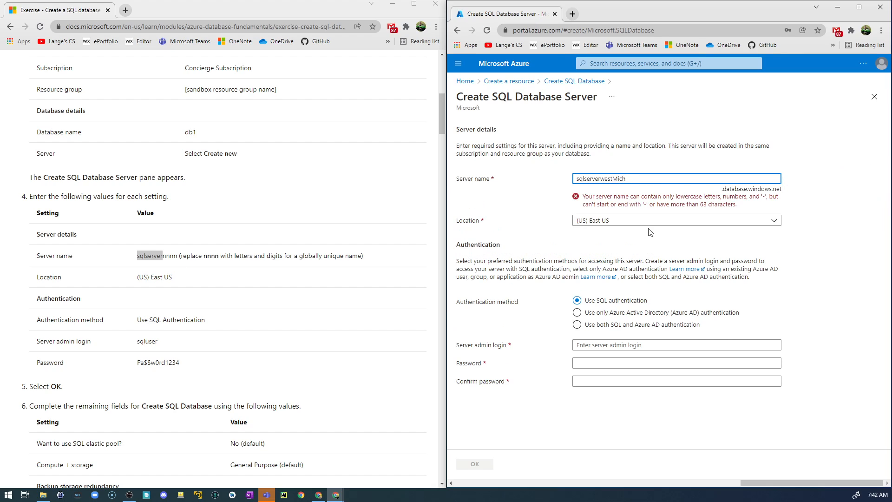
text(m)
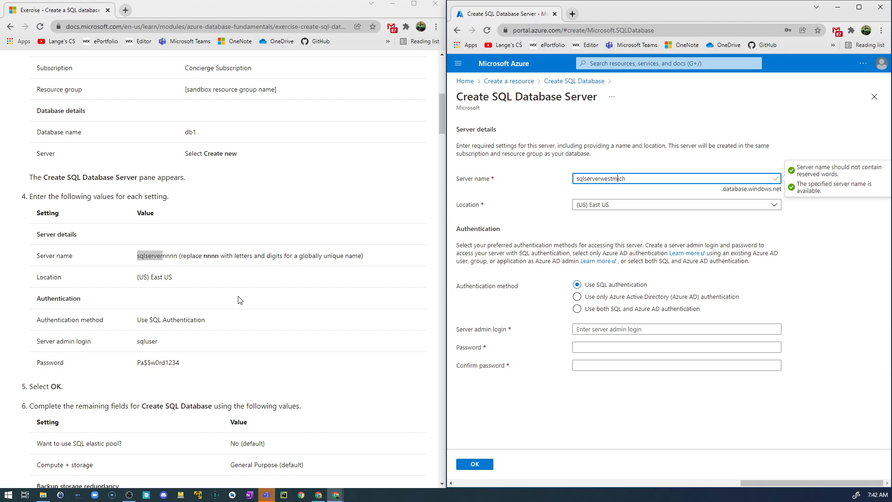
Set the new server's admin login to sqluser
scroll(238, 300, down, 3)
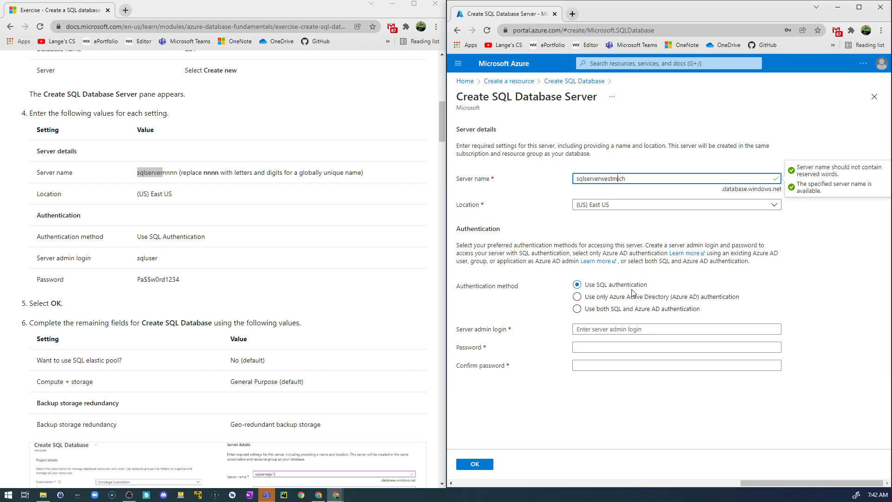
click(601, 329)
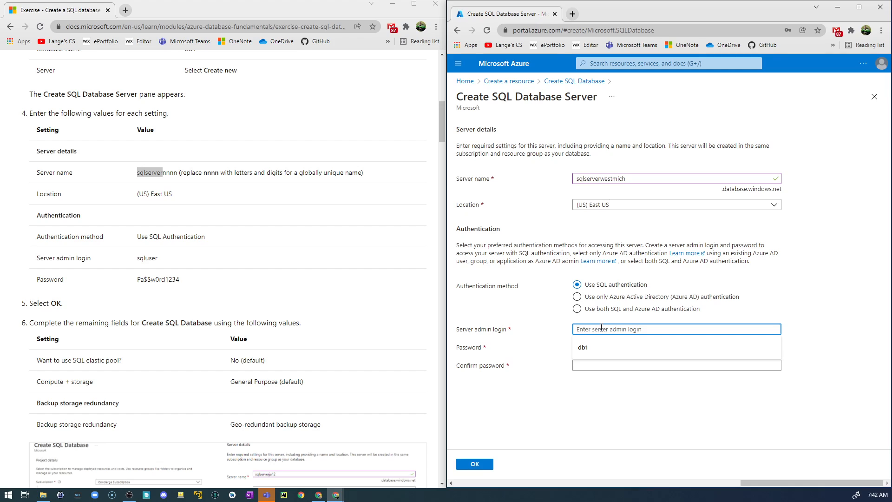
text(sqluser)
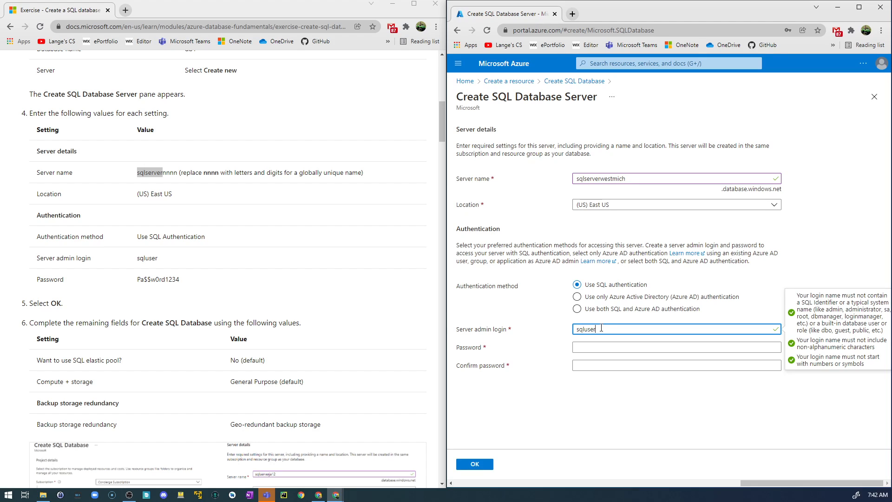
key(Tab)
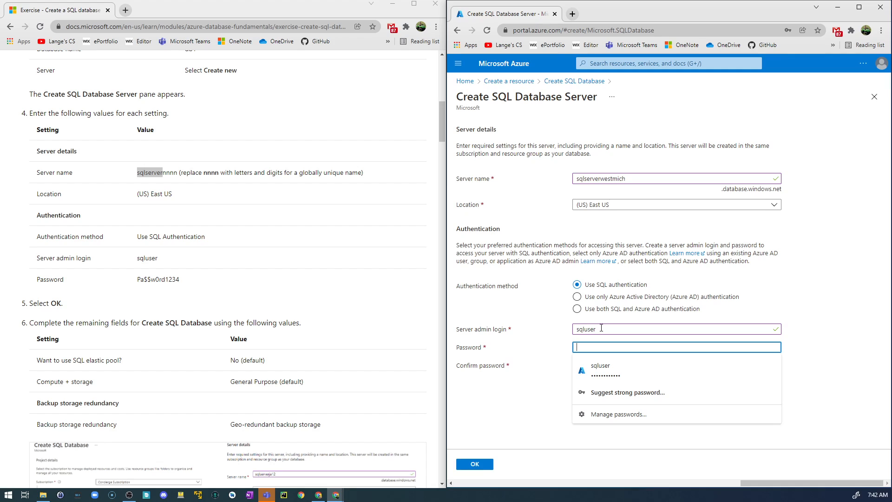
Copy the exercise's password into the server's password and confirmation fields, accept the server settings, and update the browser's saved password
drag(180, 280, 138, 284)
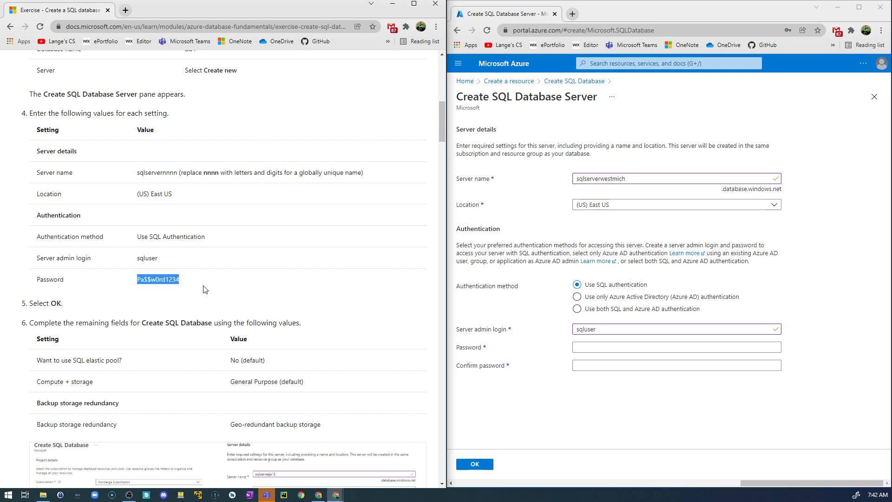
click(600, 347)
key(ctrl+v)
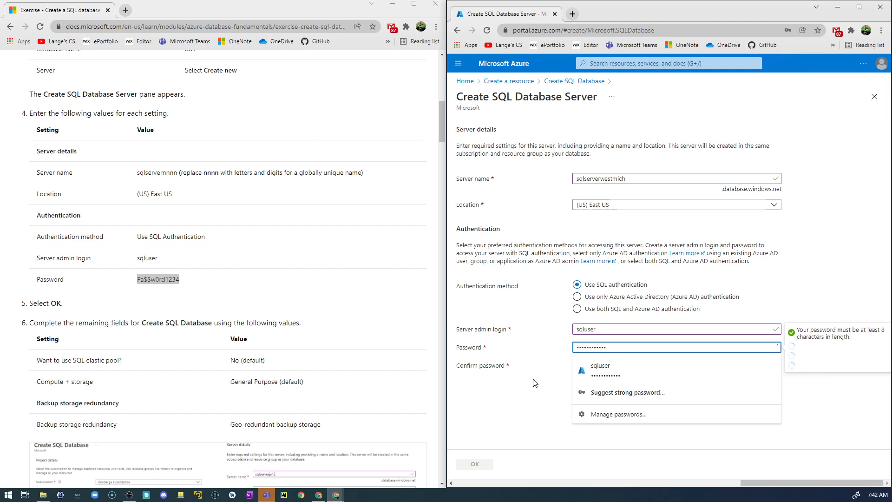
click(584, 366)
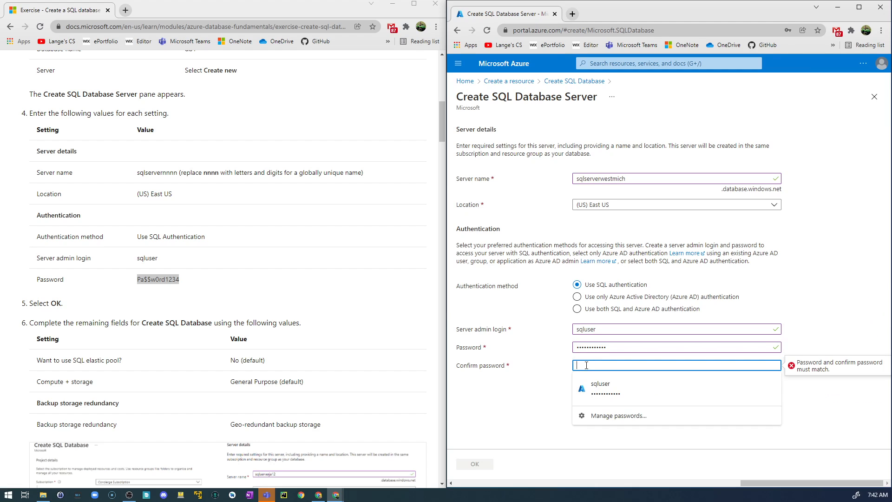
key(ctrl+v)
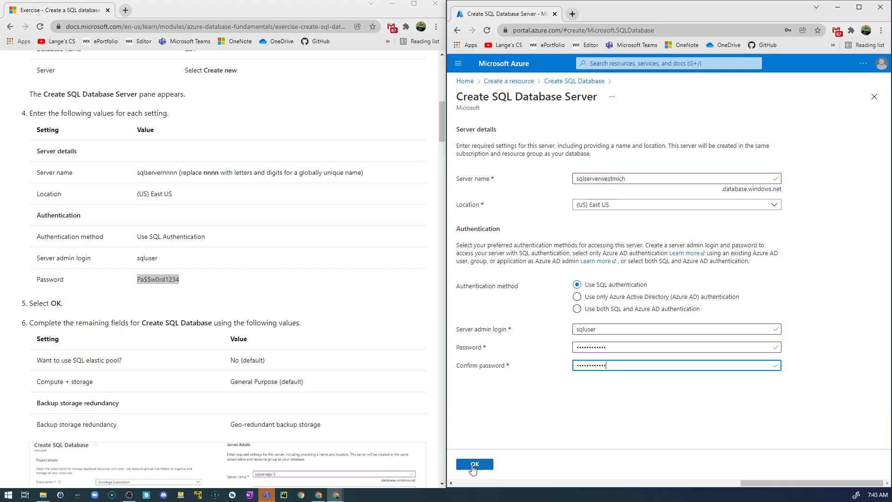
click(474, 464)
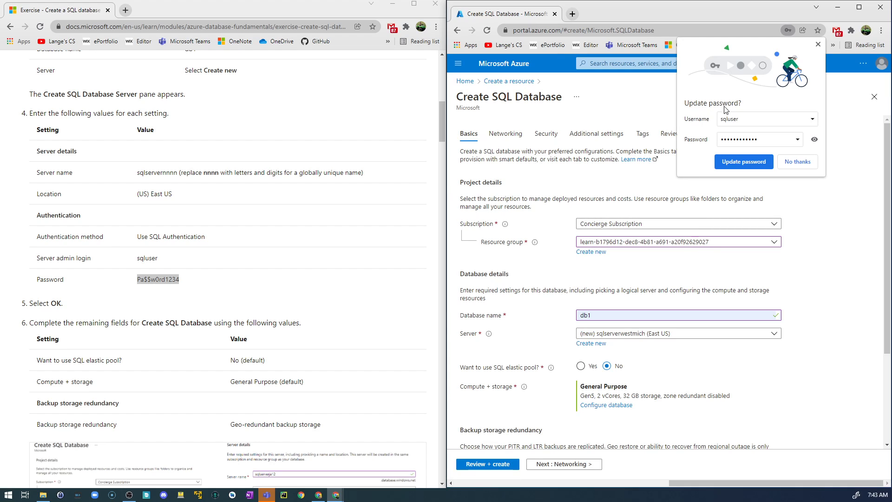
click(751, 164)
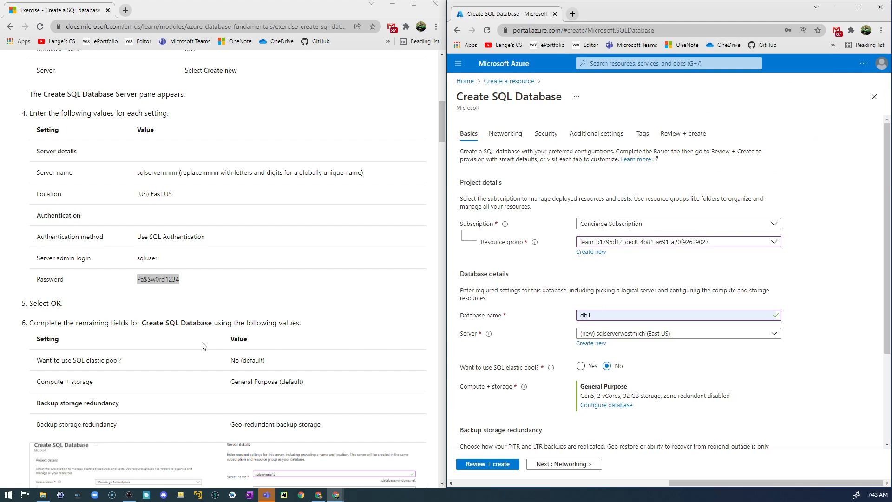
Check the remaining basic settings against the exercise, then set the network connectivity method to Public endpoint
scroll(204, 346, down, 2)
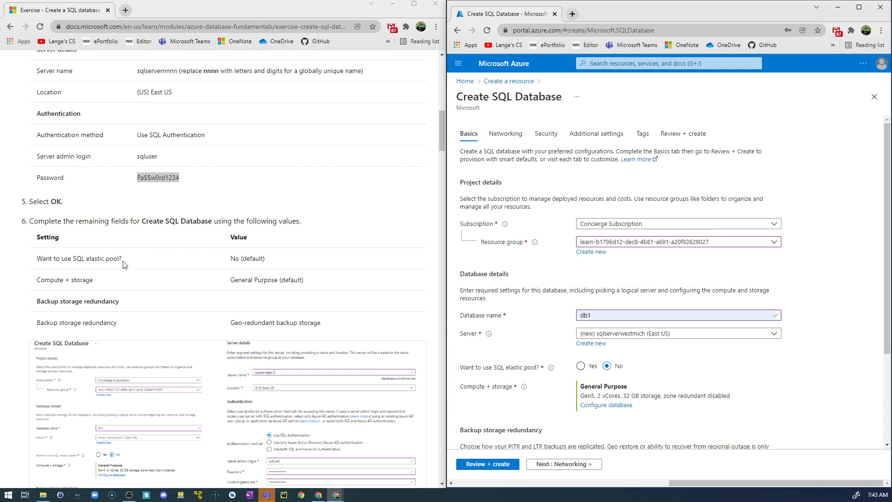
scroll(570, 378, down, 3)
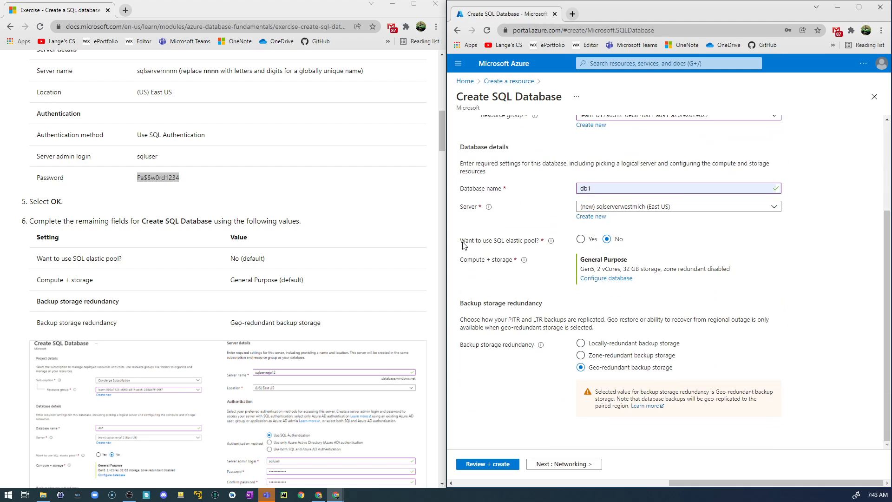
drag(461, 241, 609, 243)
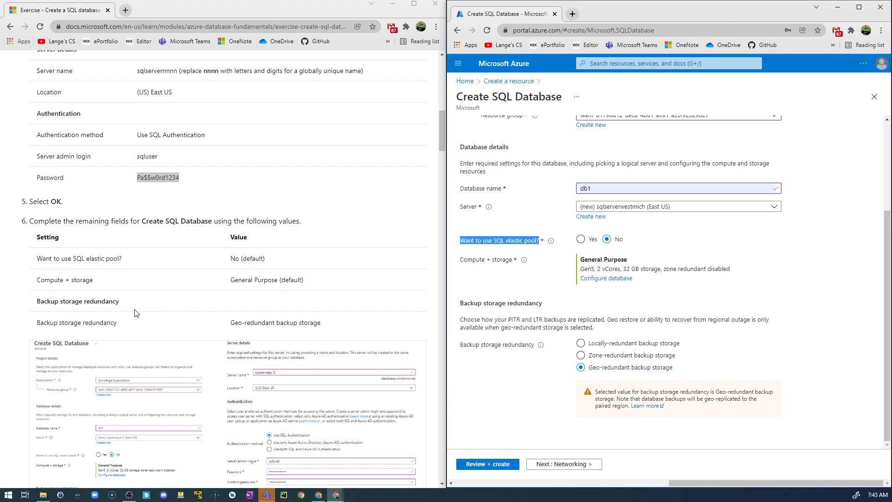
scroll(111, 316, down, 2)
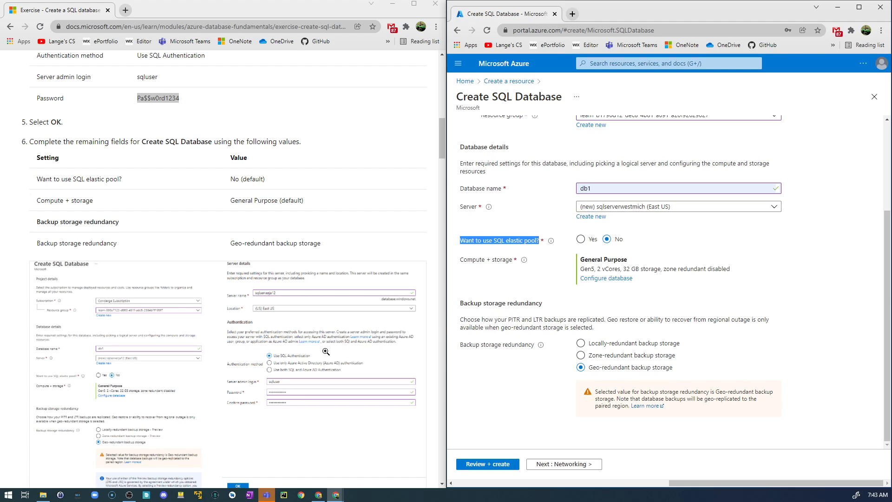
scroll(327, 335, down, 3)
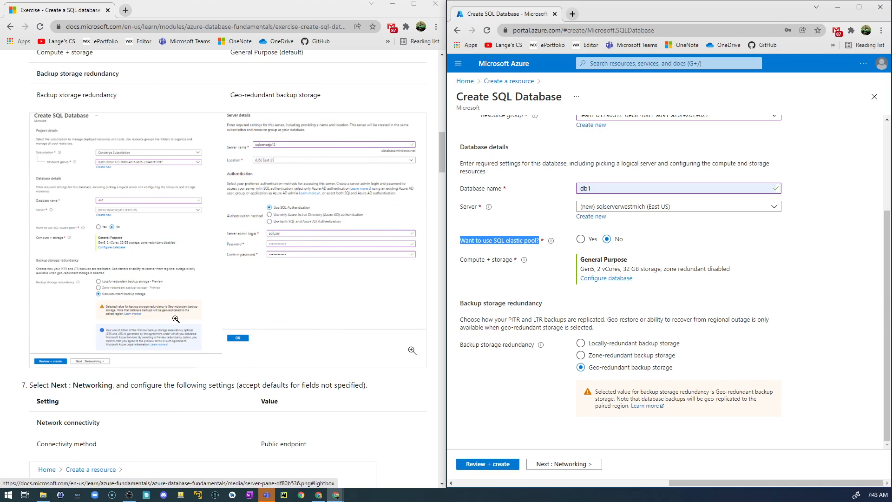
scroll(214, 340, down, 2)
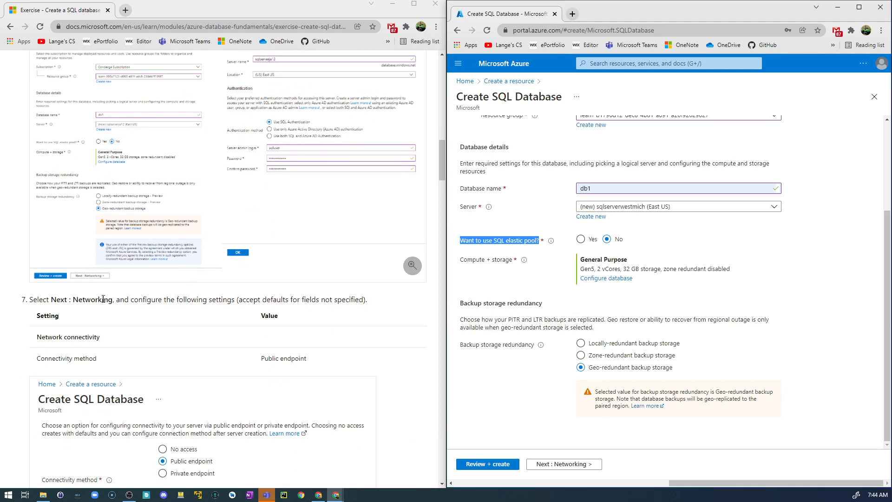
click(562, 464)
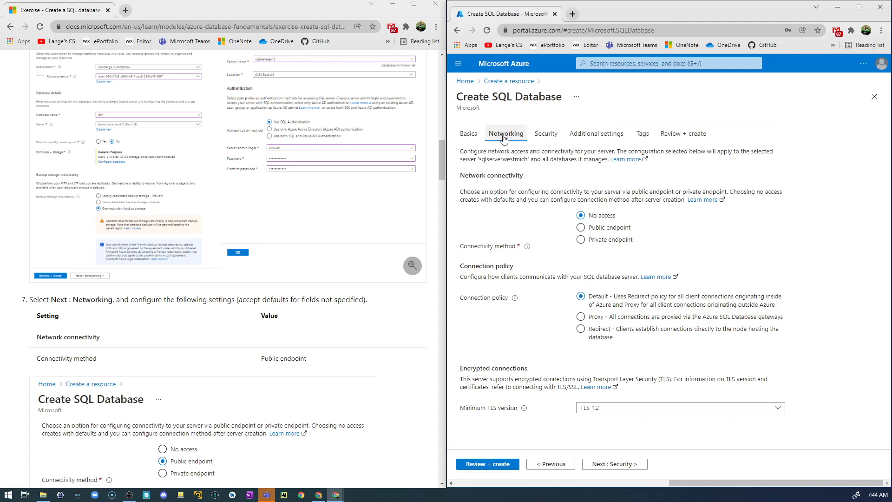
scroll(181, 305, down, 3)
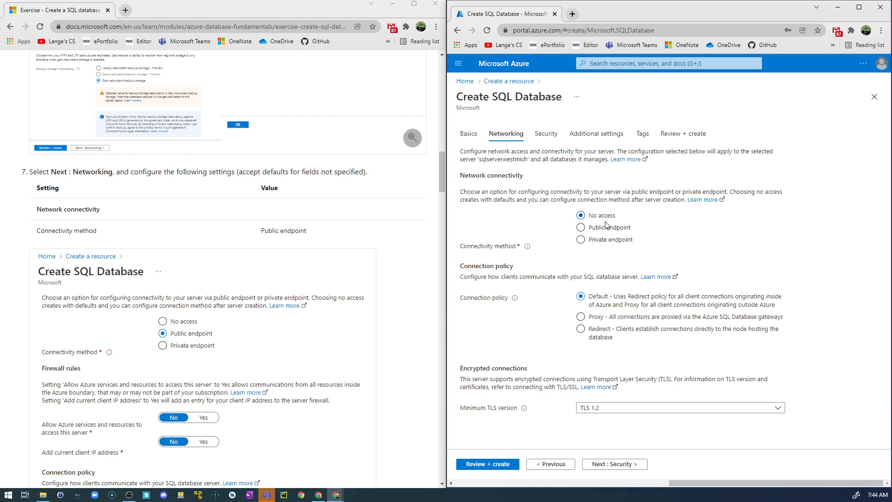
click(582, 228)
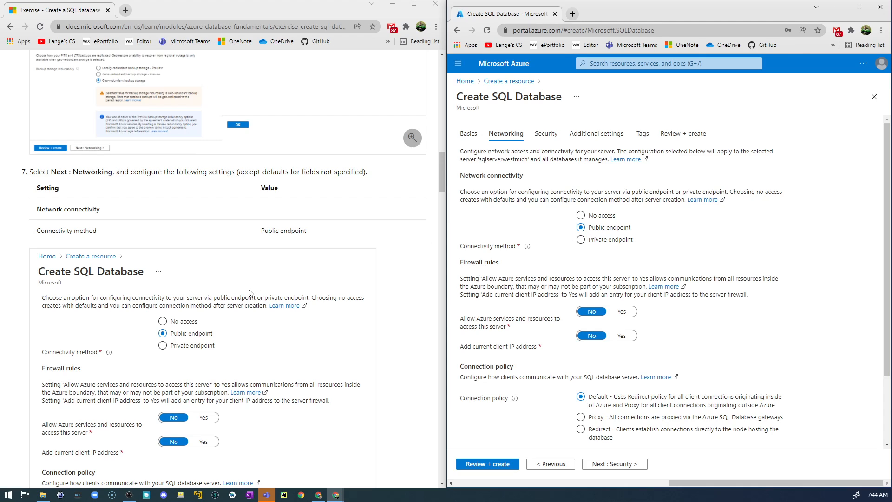
Compare the networking defaults with the exercise, then set Enable Microsoft Defender for SQL to Not now in the security settings
scroll(251, 293, down, 3)
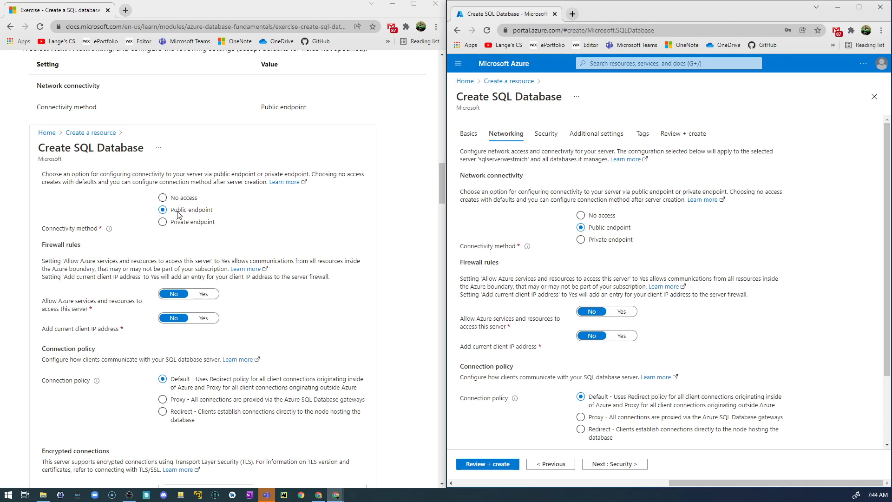
scroll(188, 218, down, 2)
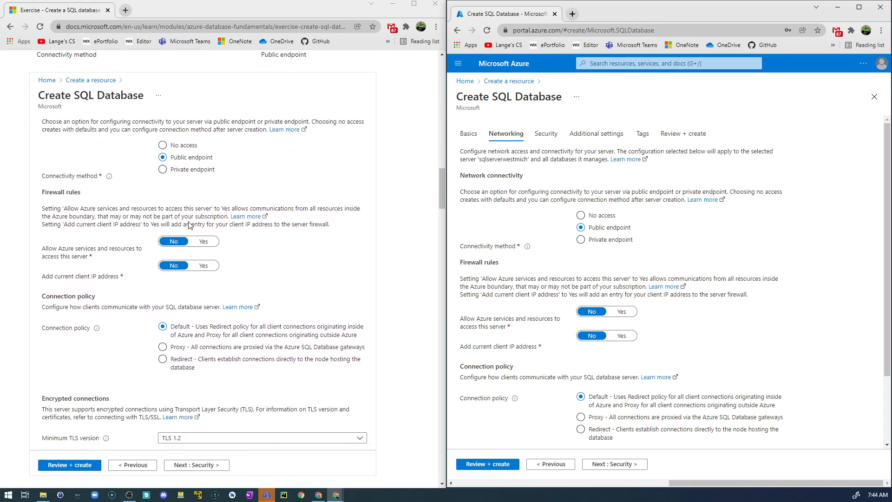
scroll(195, 224, down, 2)
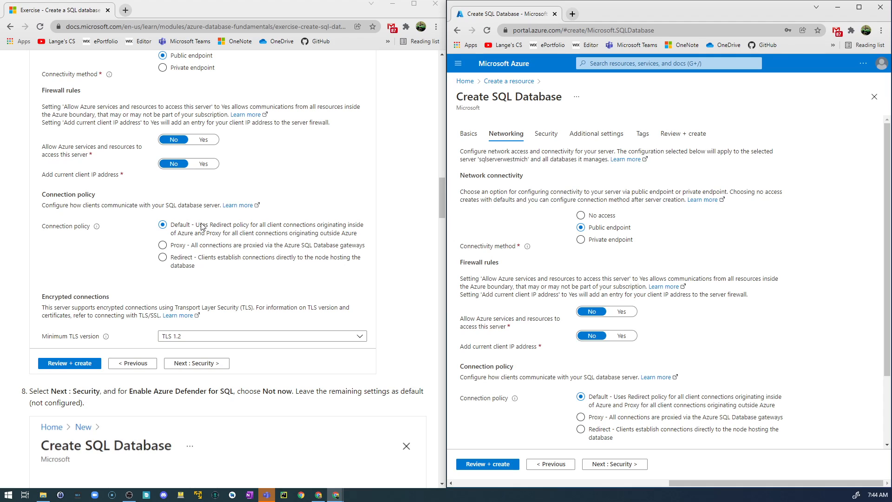
scroll(555, 350, down, 2)
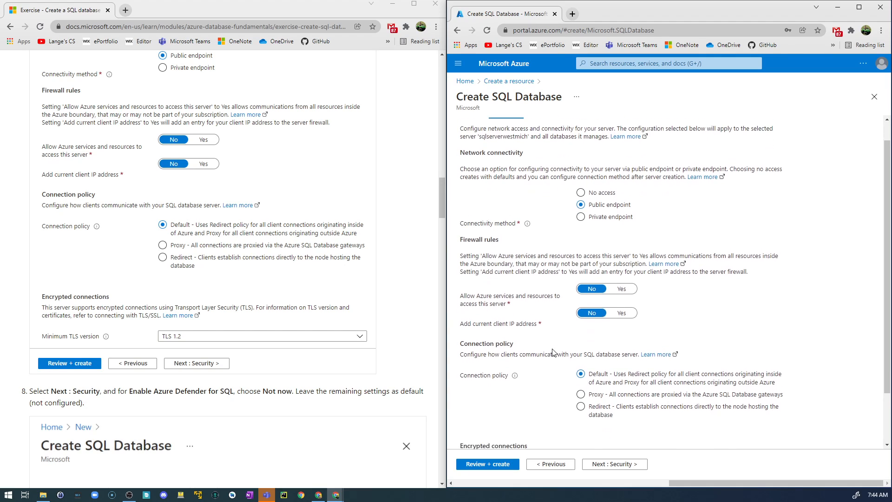
scroll(596, 365, down, 1)
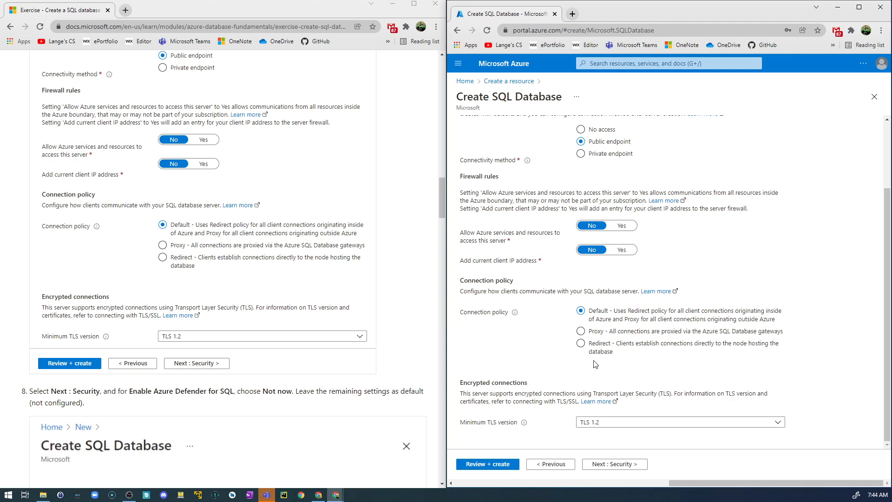
scroll(207, 349, down, 2)
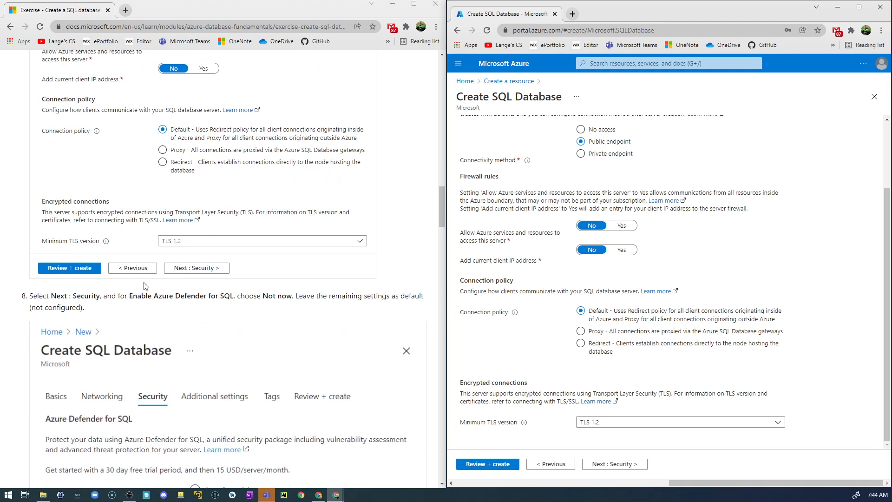
click(608, 466)
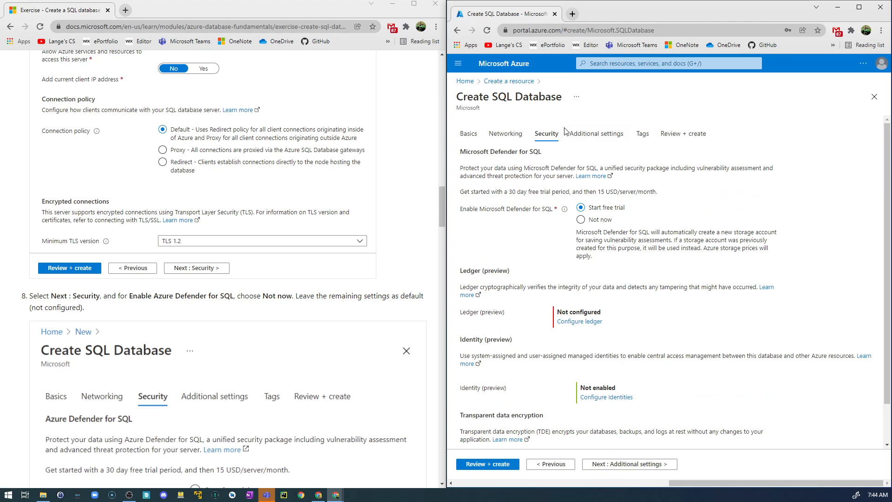
scroll(220, 294, down, 5)
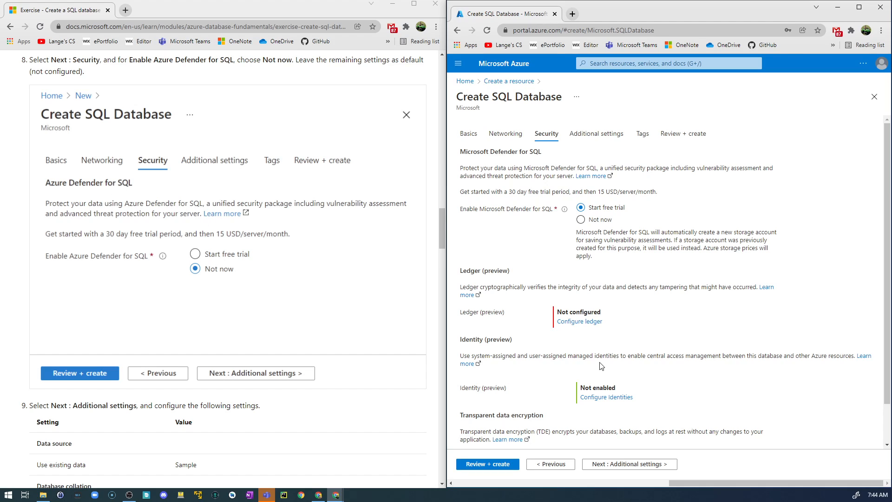
click(582, 220)
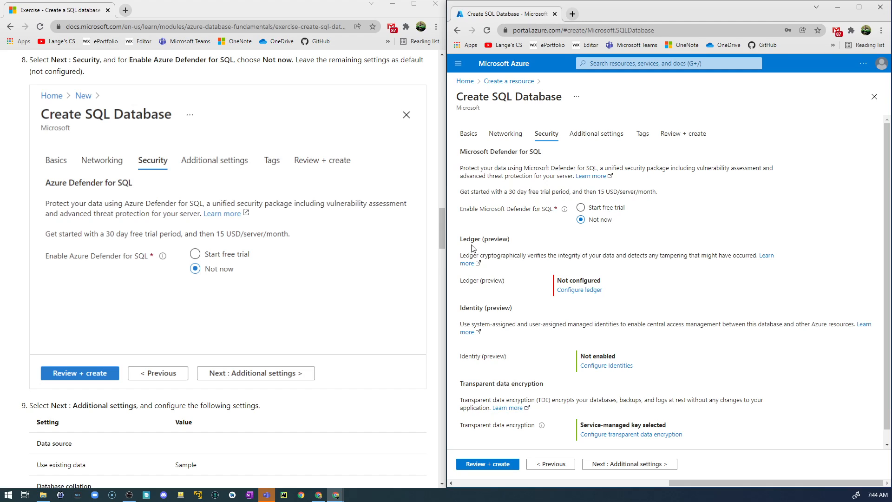
Choose Sample as the existing data source in the database's additional settings
scroll(294, 255, down, 3)
scroll(294, 253, down, 2)
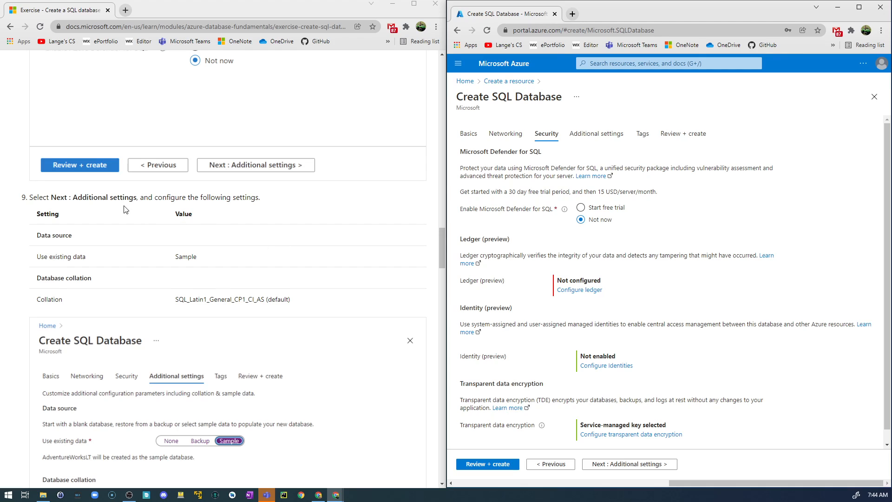
click(633, 464)
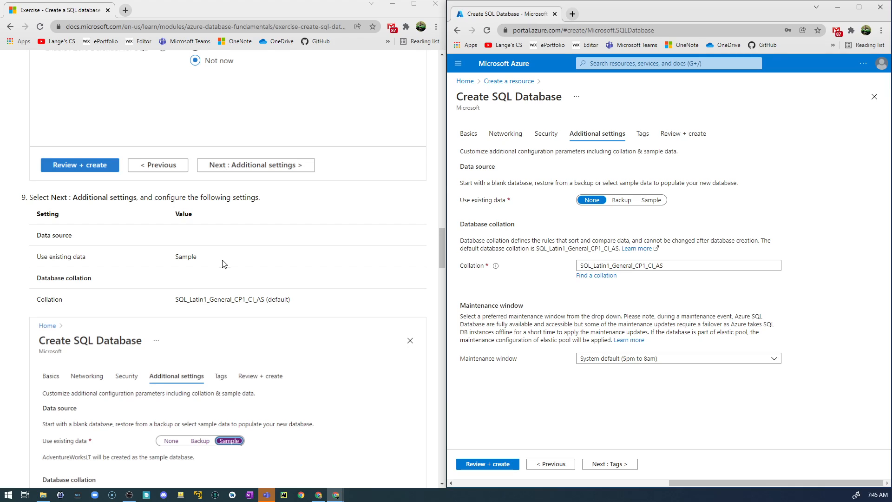
scroll(224, 264, down, 1)
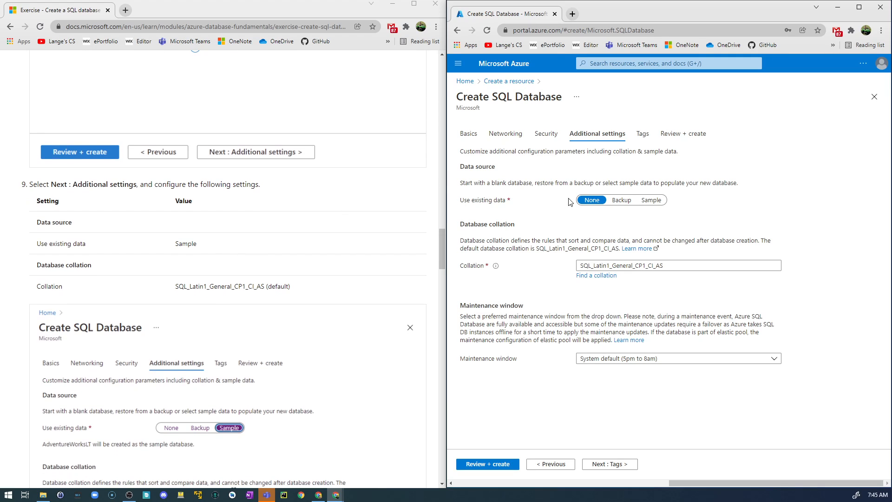
click(652, 201)
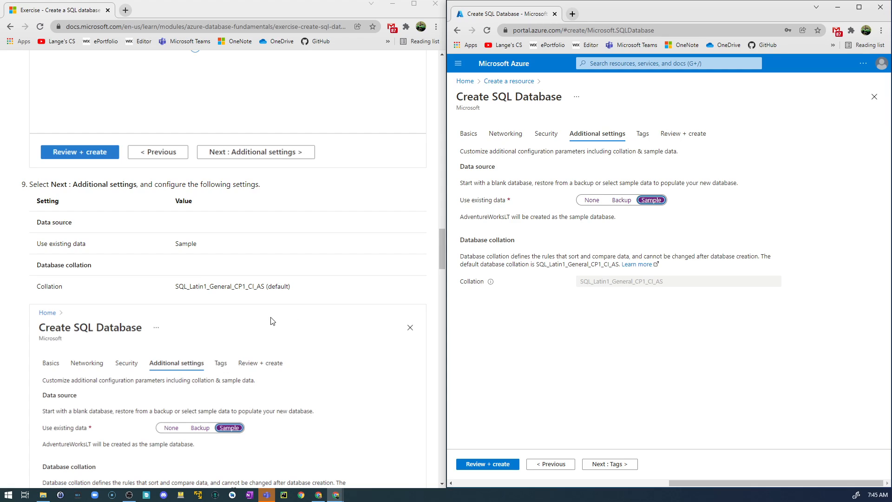
Validate the SQL database configuration and review its summary of basic and networking settings
scroll(277, 318, down, 5)
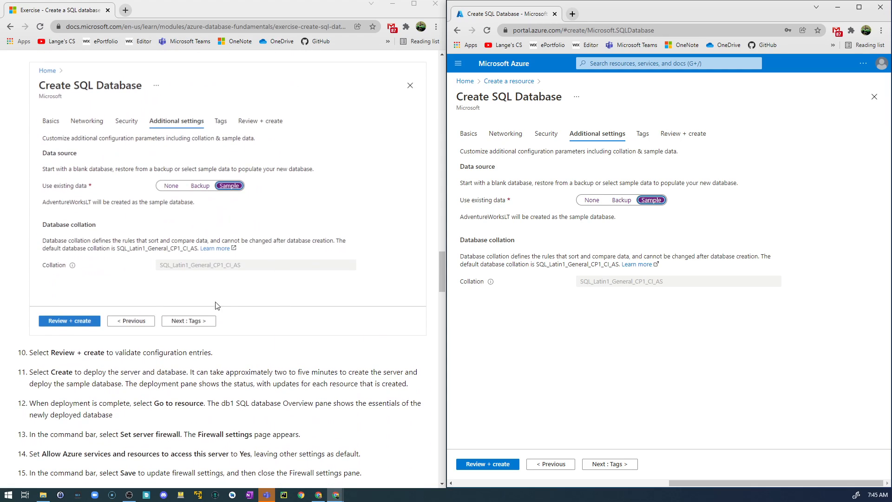
click(488, 464)
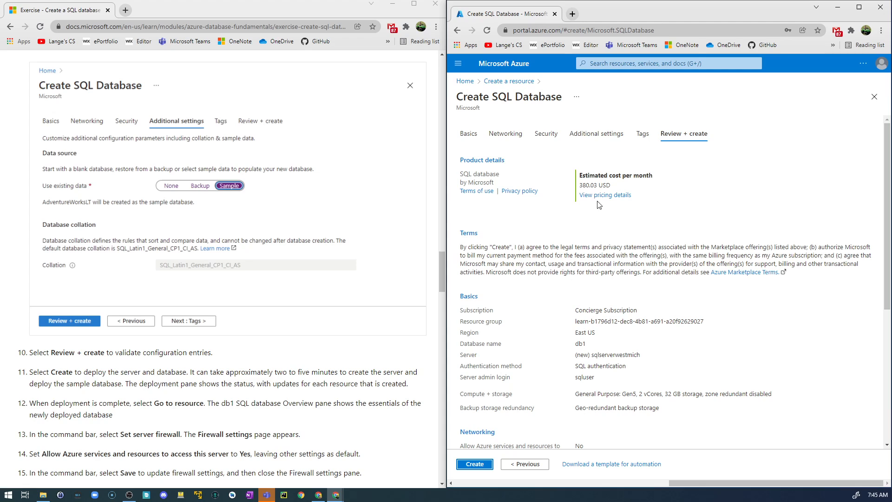
scroll(616, 307, down, 3)
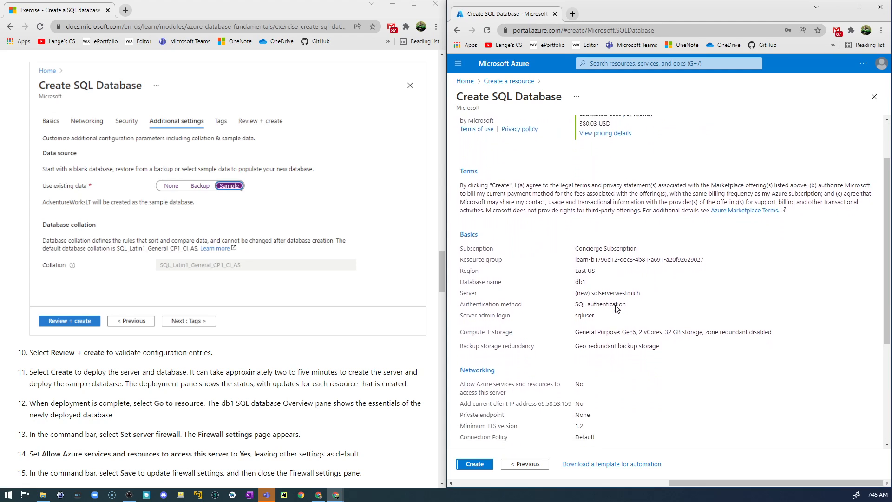
Review the remaining security and additional settings in the configuration summary, then create the SQL database
scroll(621, 307, down, 1)
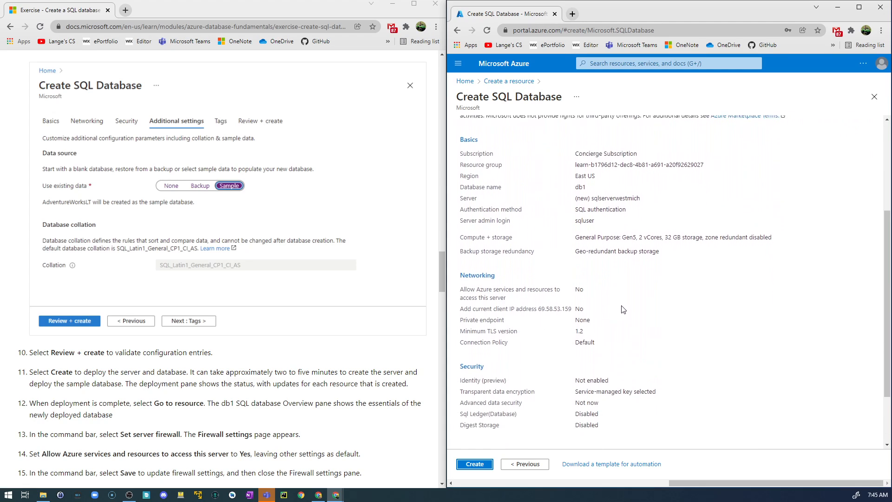
scroll(625, 305, down, 1)
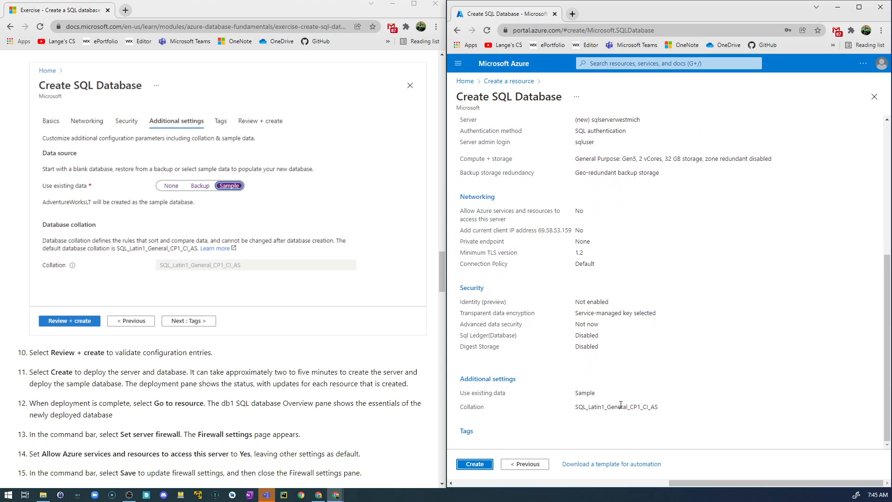
scroll(241, 353, down, 2)
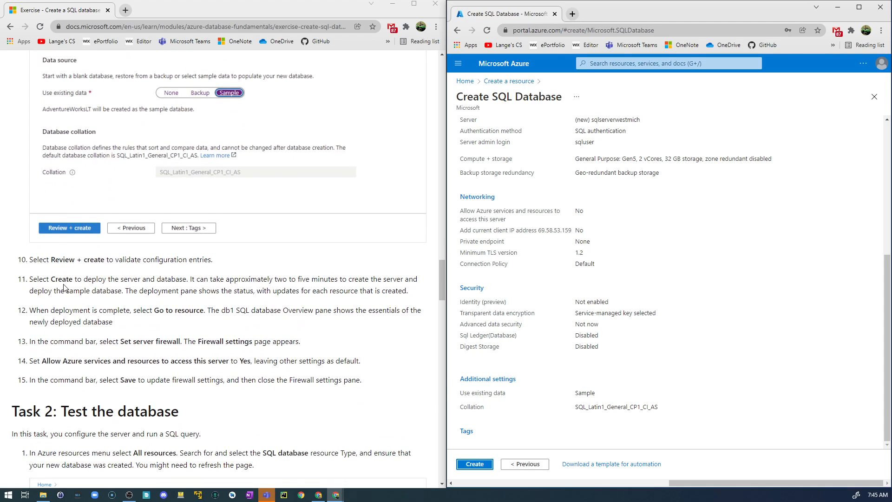
click(477, 466)
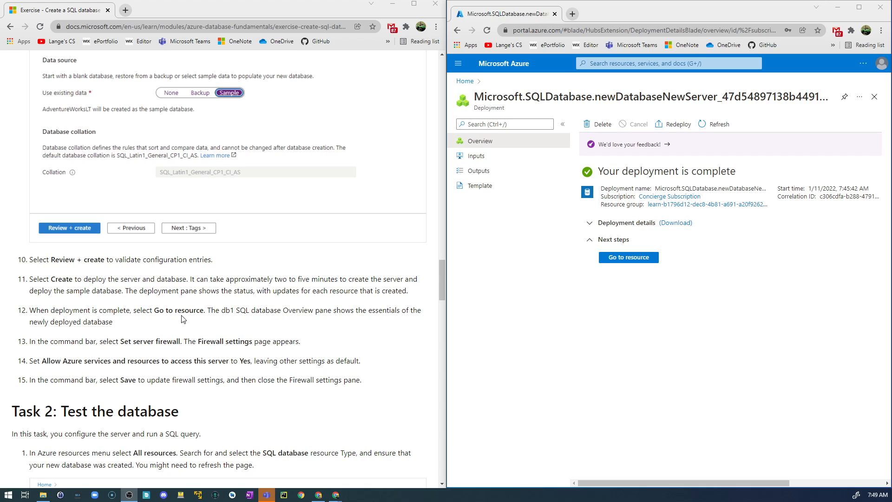
Go to the deployed db1 resource and review its essentials, compute utilization, data storage and database features
click(632, 263)
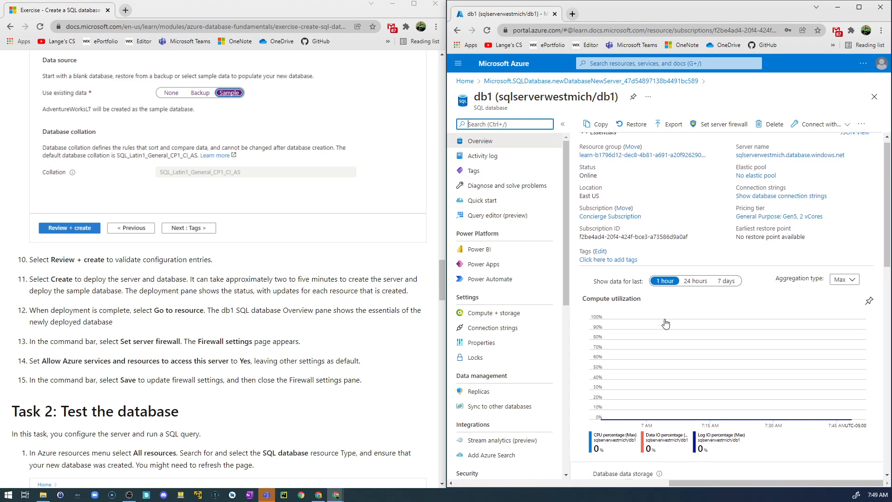
scroll(665, 324, down, 1)
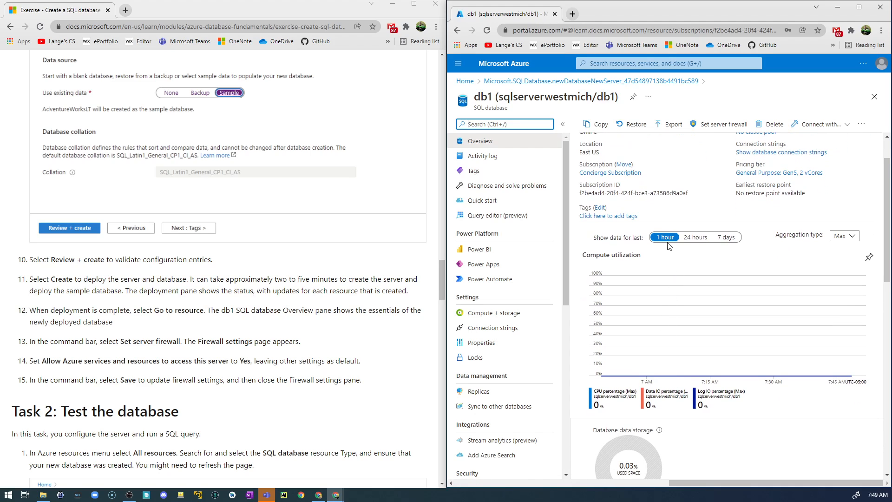
scroll(745, 251, down, 5)
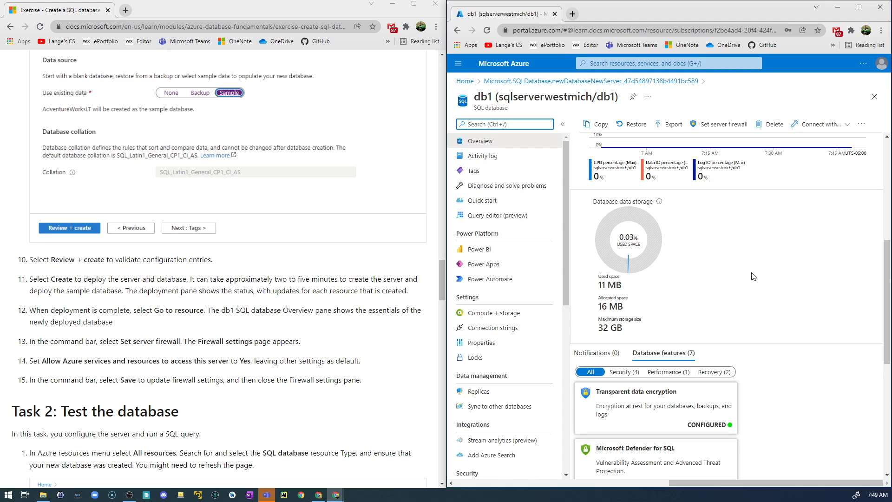
scroll(754, 278, down, 3)
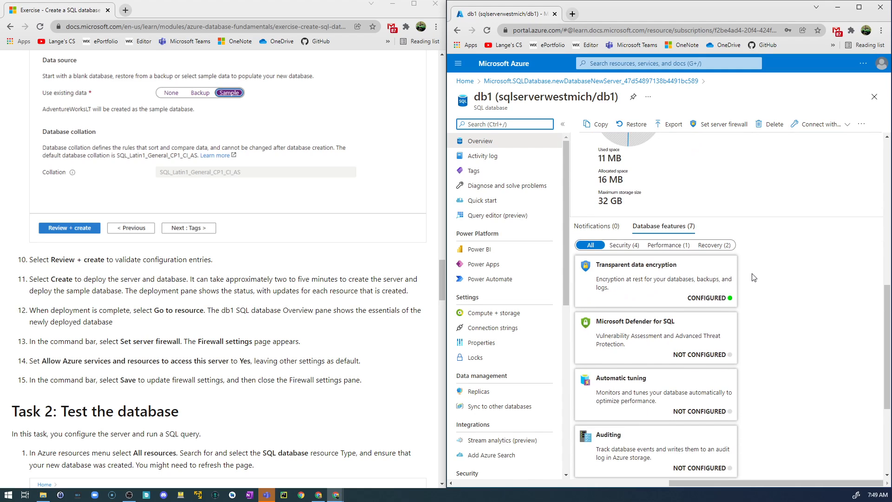
scroll(754, 278, up, 8)
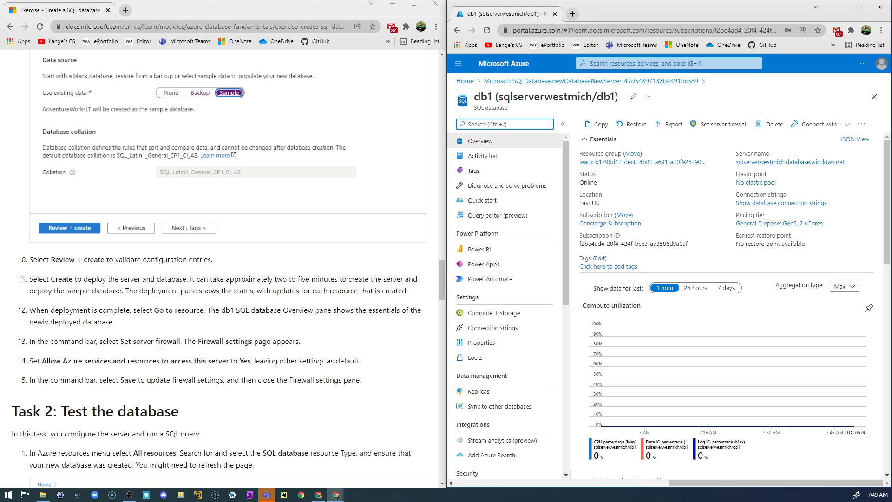
Set Allow Azure services and resources to access this server to Yes in the server firewall, save, and close the firewall settings
click(728, 126)
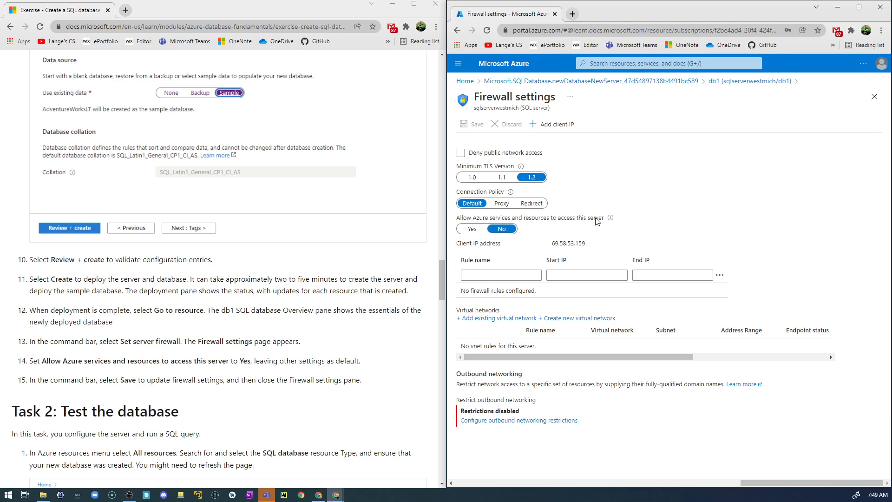
click(473, 230)
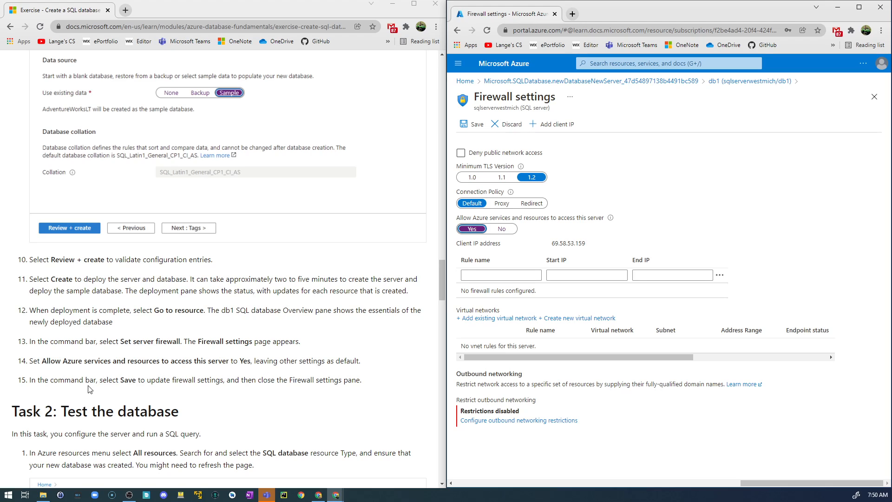
click(474, 126)
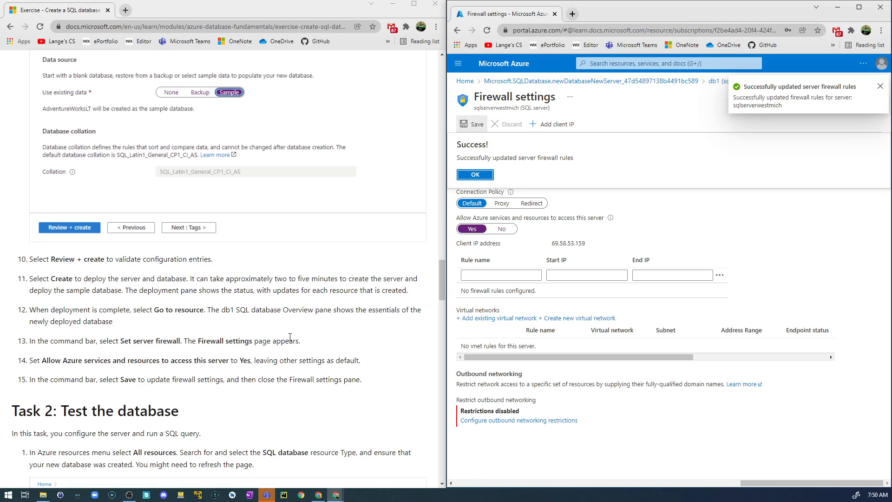
scroll(290, 336, down, 5)
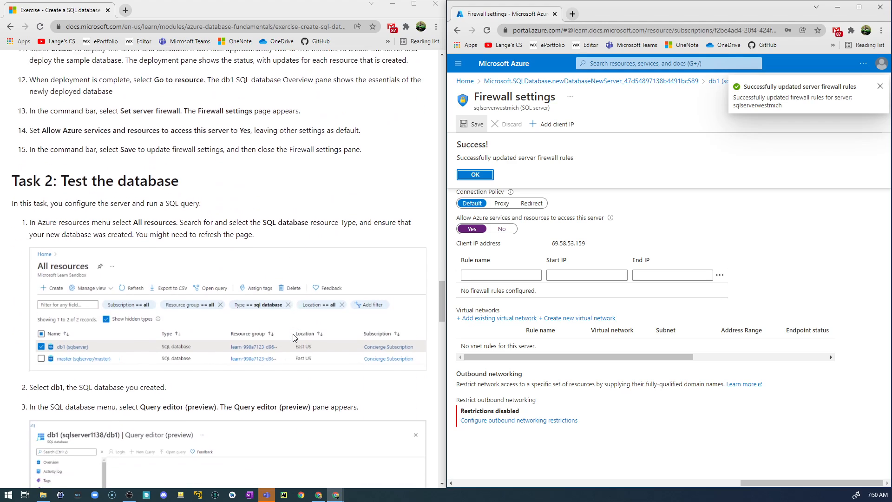
scroll(293, 337, down, 2)
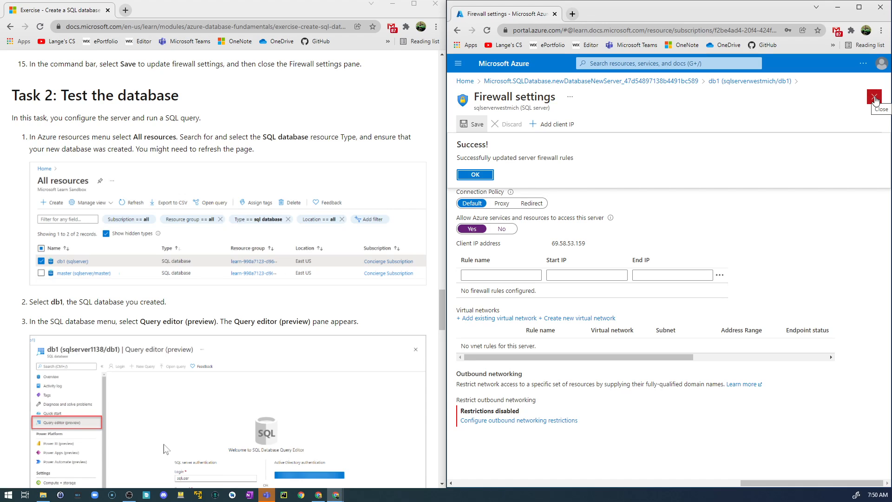
click(875, 97)
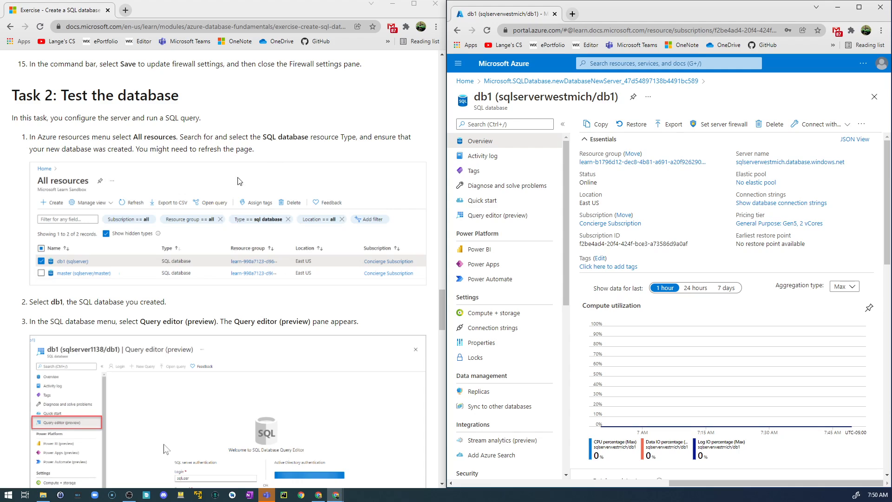
Open db1's Query editor (preview) and try to sign in with SQL server authentication as sqluser, using the account password
scroll(165, 228, down, 2)
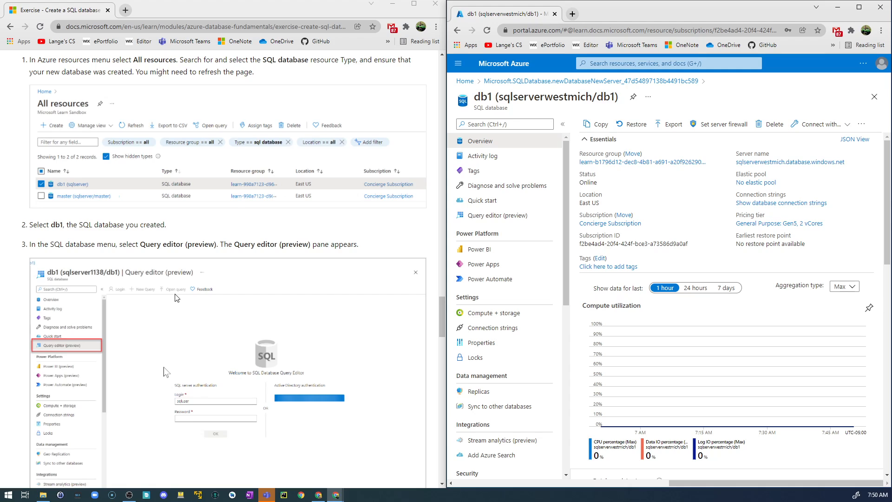
scroll(175, 298, down, 1)
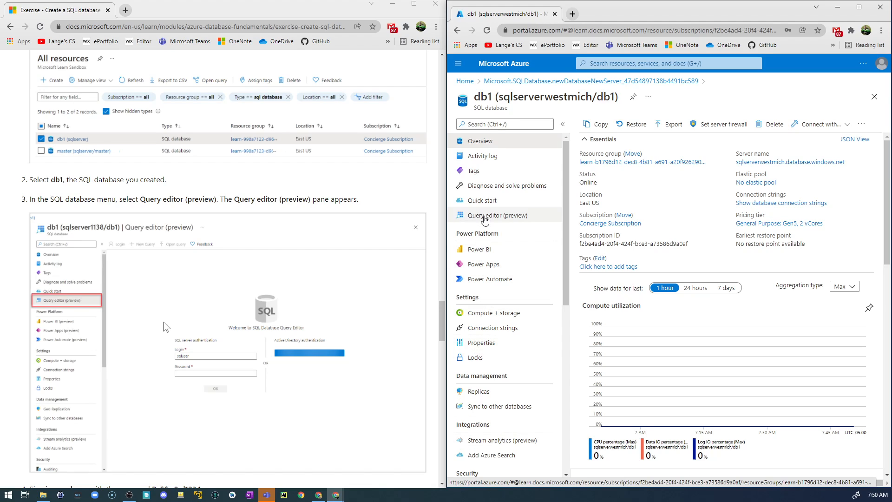
click(485, 216)
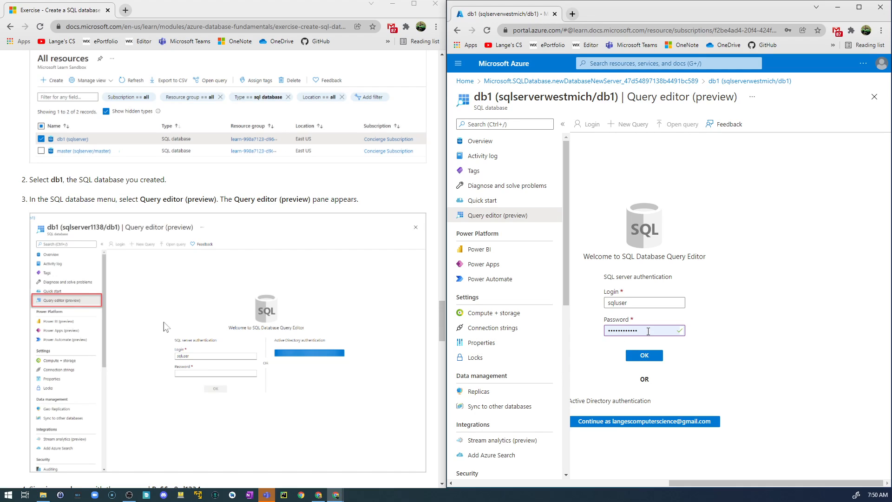
scroll(130, 343, down, 3)
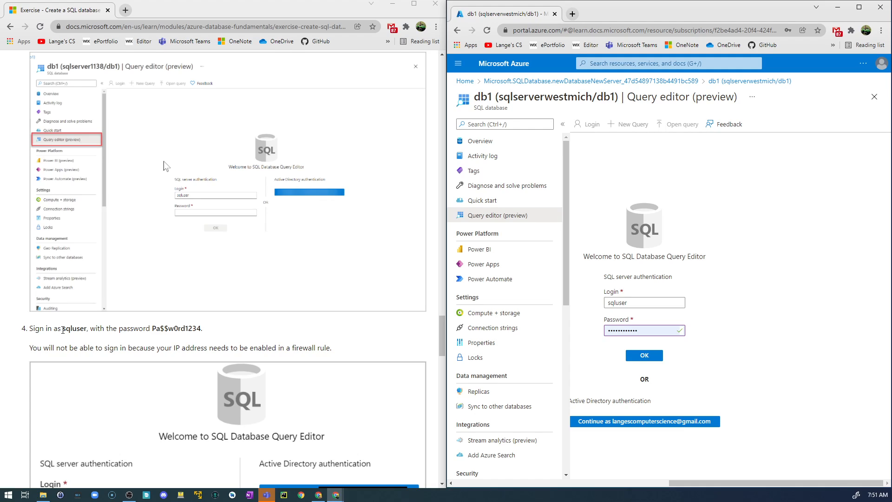
drag(63, 330, 87, 330)
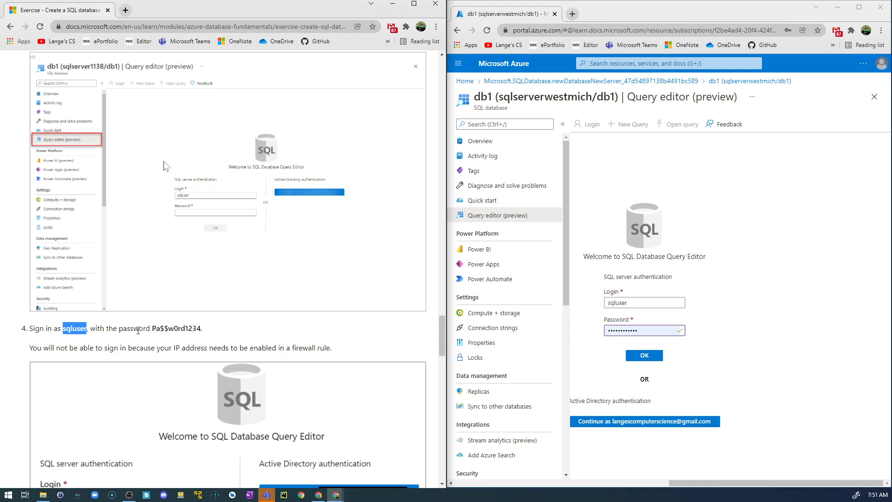
drag(152, 328, 204, 329)
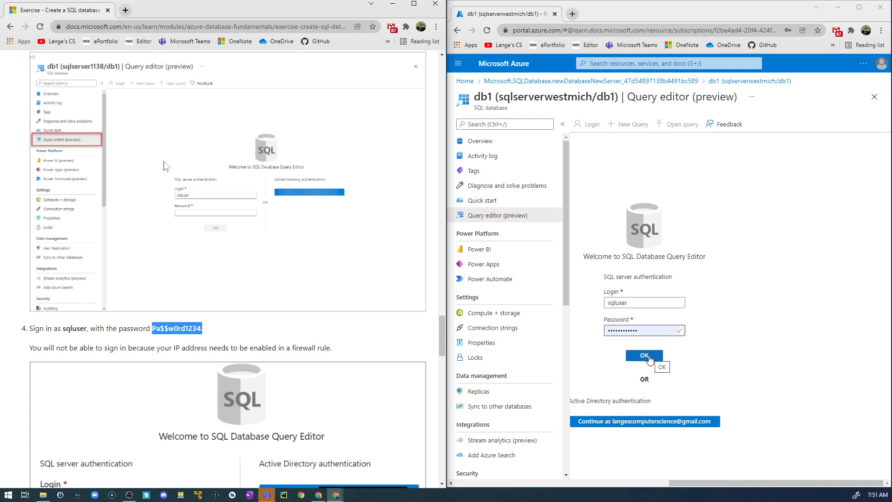
click(645, 355)
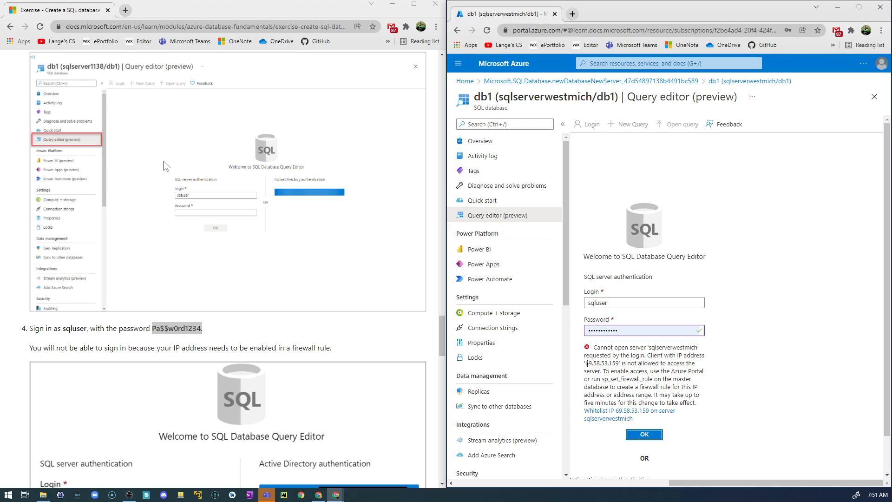
Note the client IP address from the sign-in error and read the exercise's instructions for allowing it through the firewall
drag(587, 363, 621, 364)
key(alt+Tab)
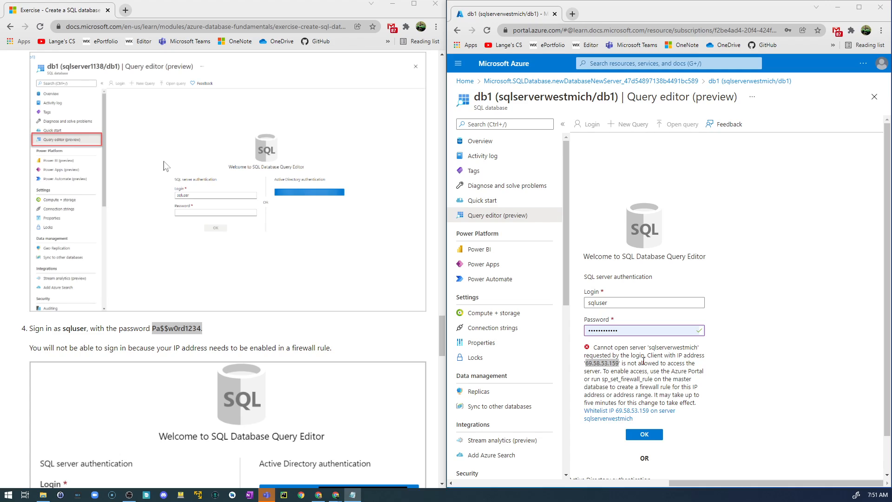
drag(891, 139, 891, 163)
scroll(154, 348, down, 5)
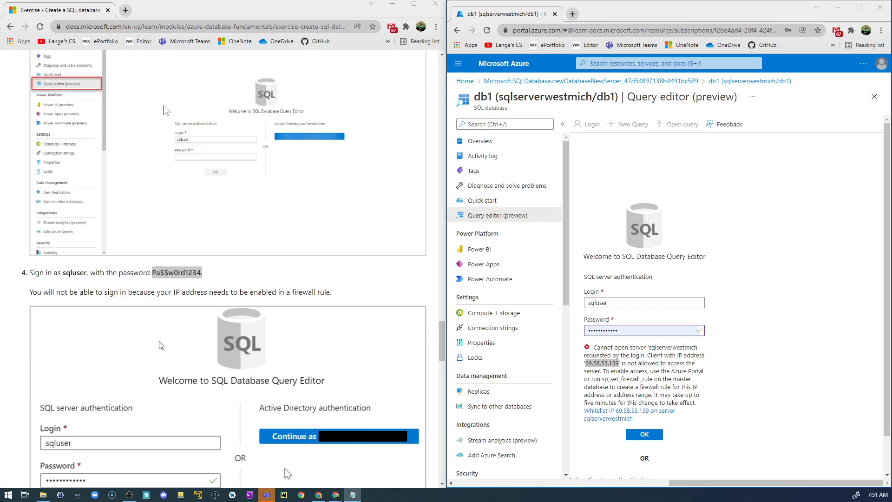
scroll(162, 339, down, 1)
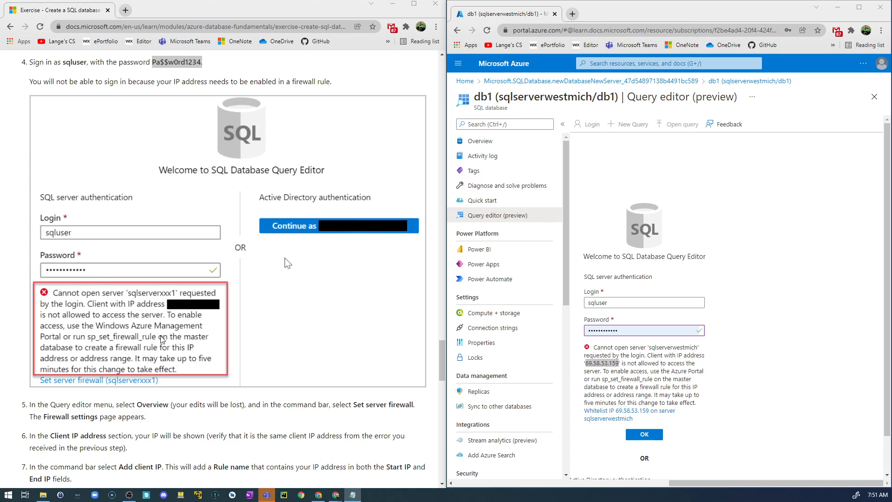
drag(38, 82, 381, 78)
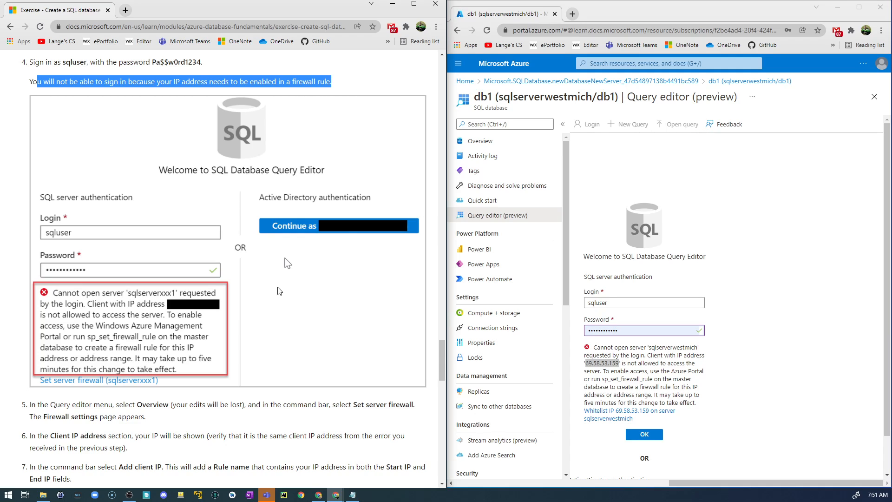
scroll(279, 291, down, 2)
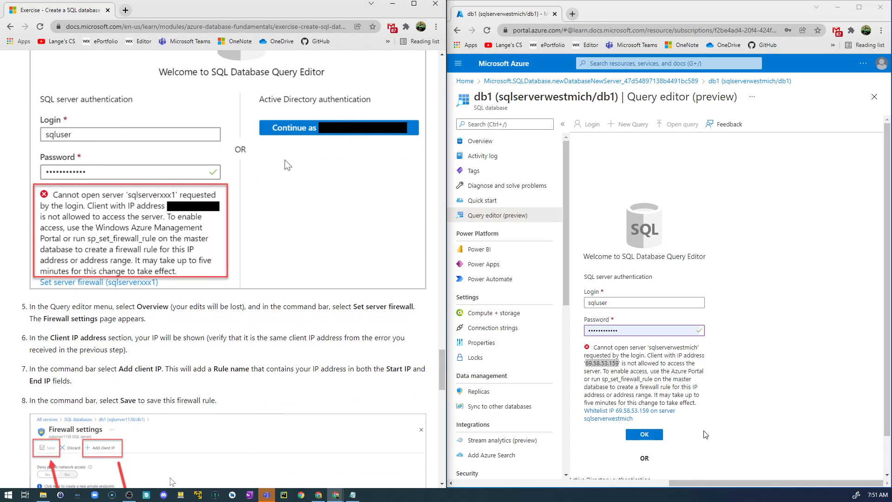
scroll(647, 437, down, 1)
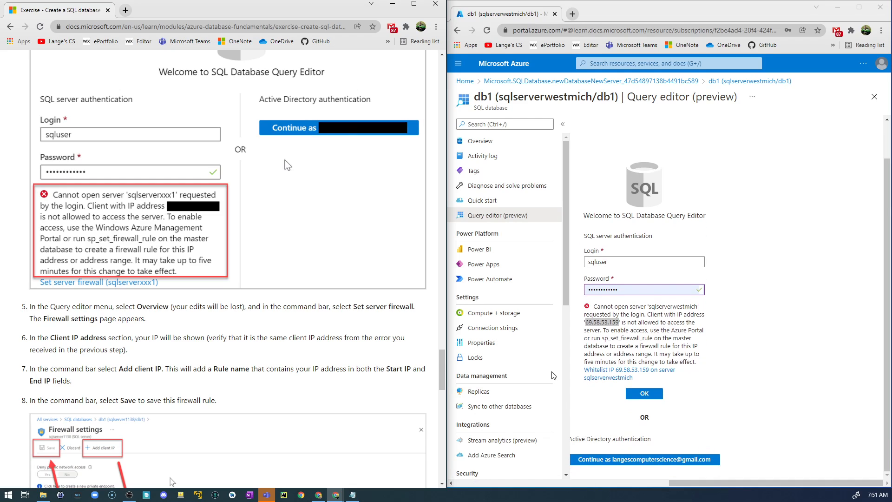
Return to db1's overview, discarding unsaved edits, and open the server firewall settings to check the client IP address against the error
click(497, 145)
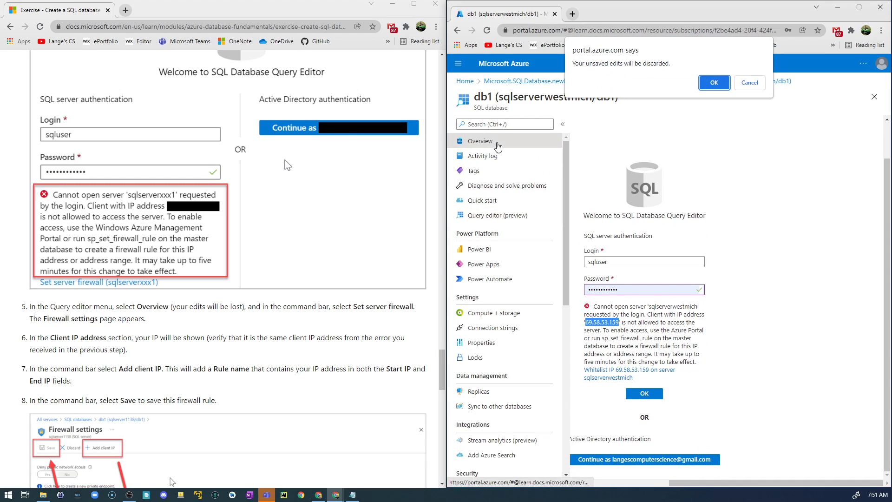
click(714, 82)
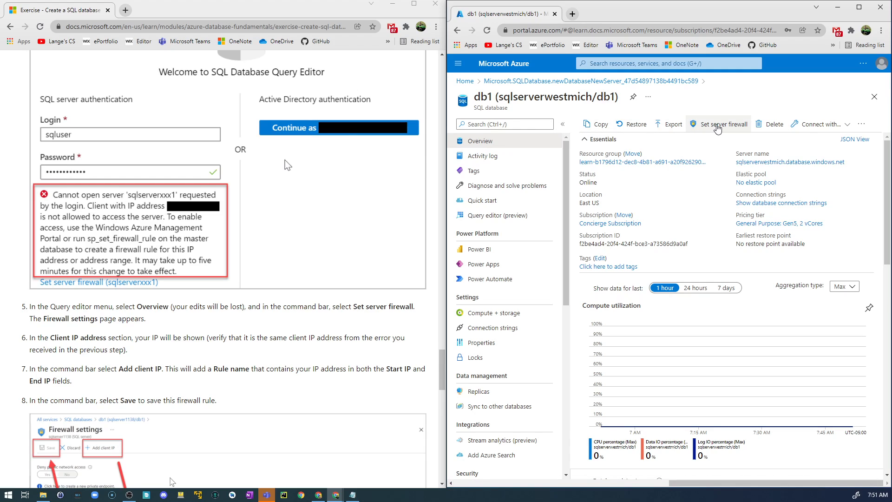
click(717, 126)
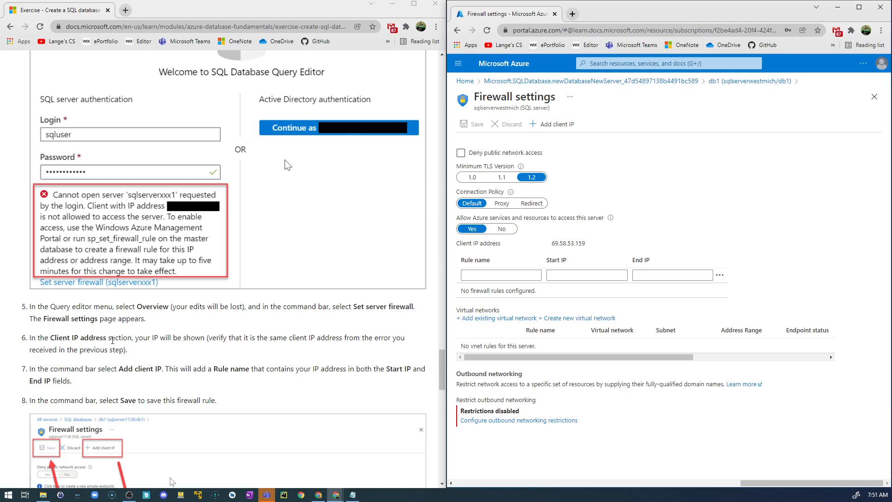
scroll(285, 160, down, 4)
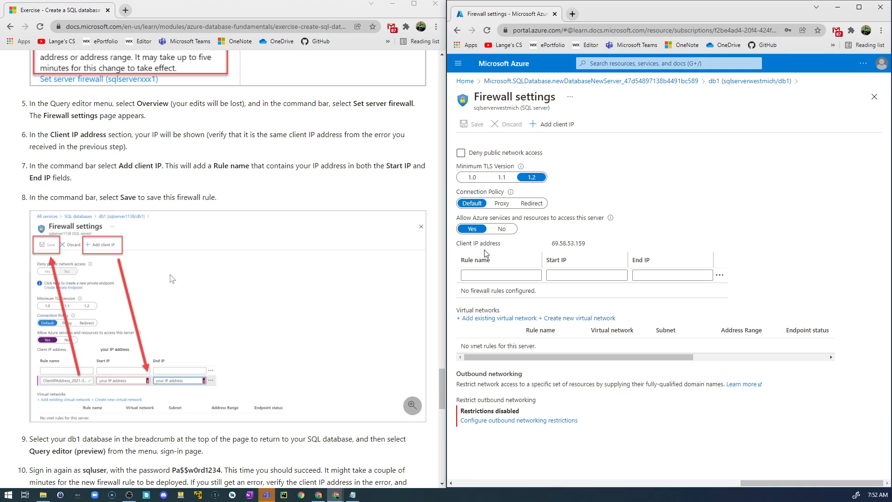
drag(459, 243, 495, 240)
mouse_move(891, 246)
mouse_down()
mouse_move(737, 303)
mouse_move(675, 262)
mouse_move(891, 261)
mouse_up()
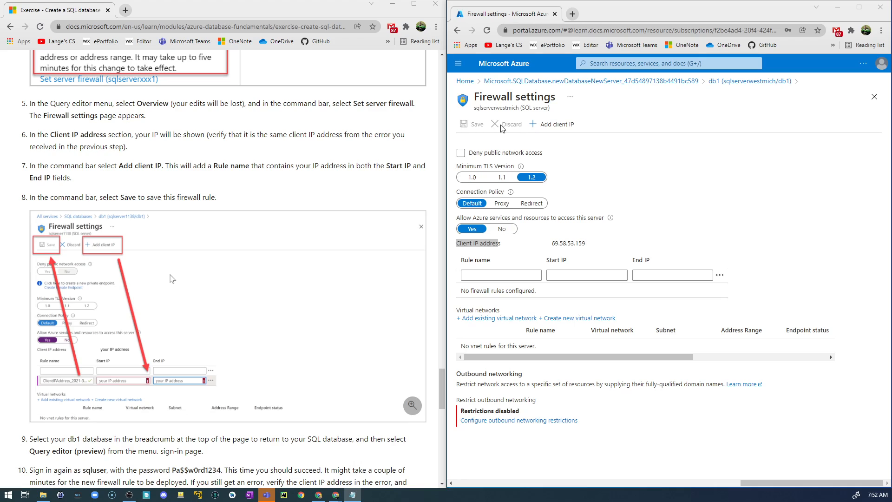
Add a firewall rule for the current client IP address and save the server firewall settings
click(556, 129)
click(556, 128)
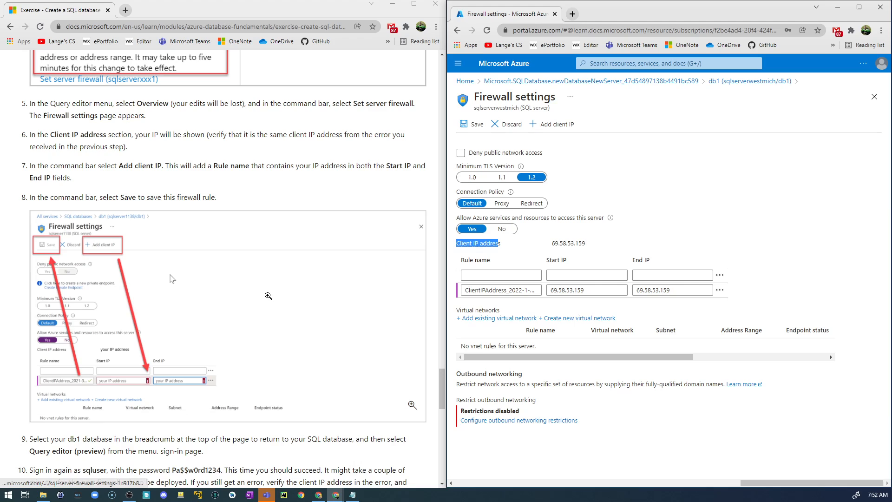
click(473, 130)
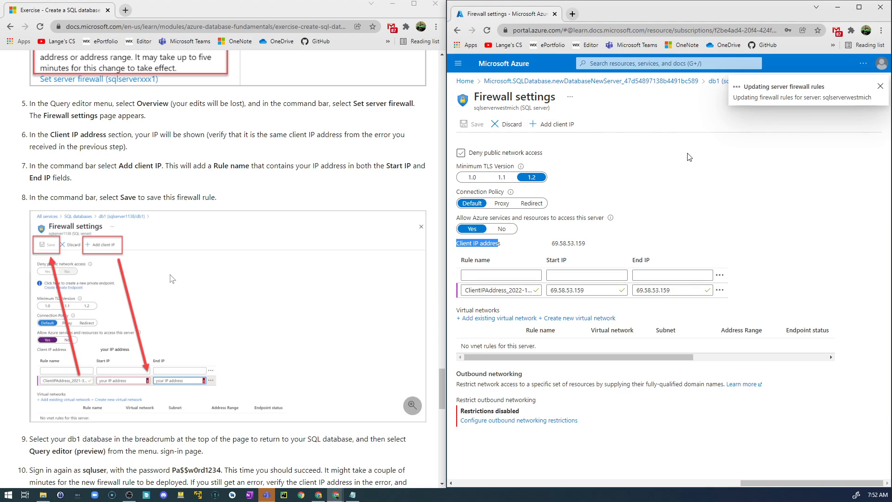
Leave the firewall settings, sign in to db1's Query editor (preview) as sqluser and expand the Tables folder
click(881, 89)
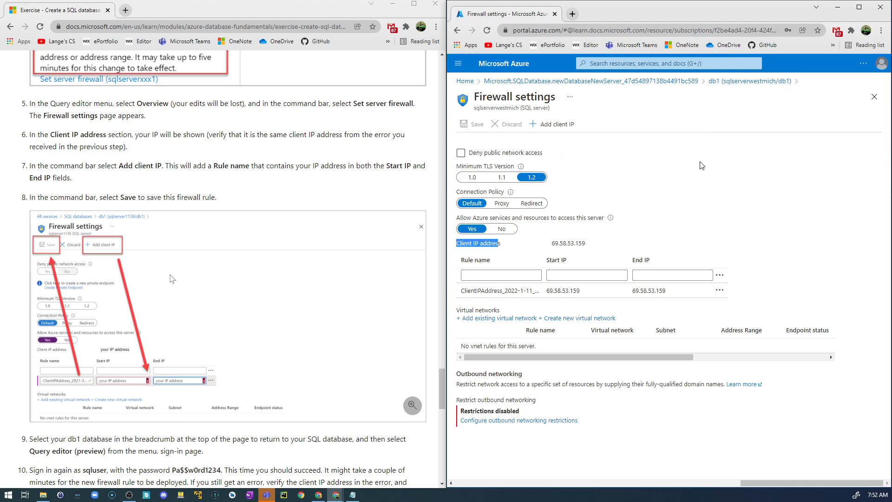
click(874, 96)
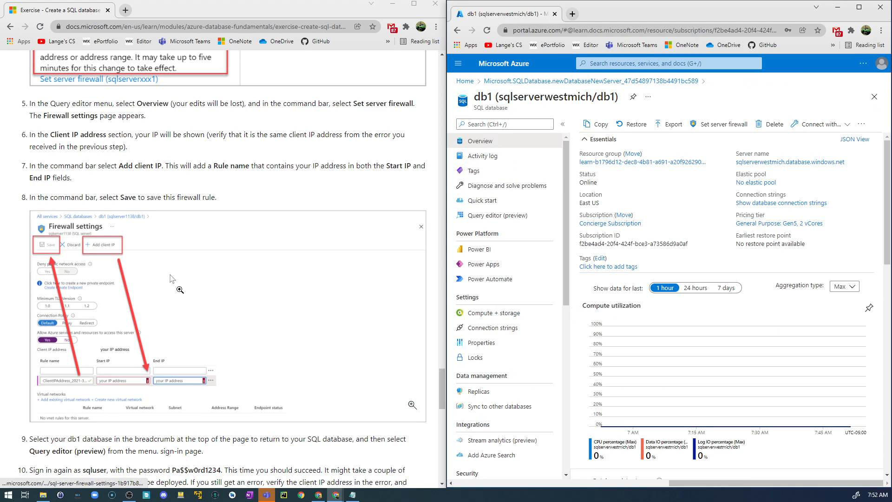
scroll(183, 283, down, 3)
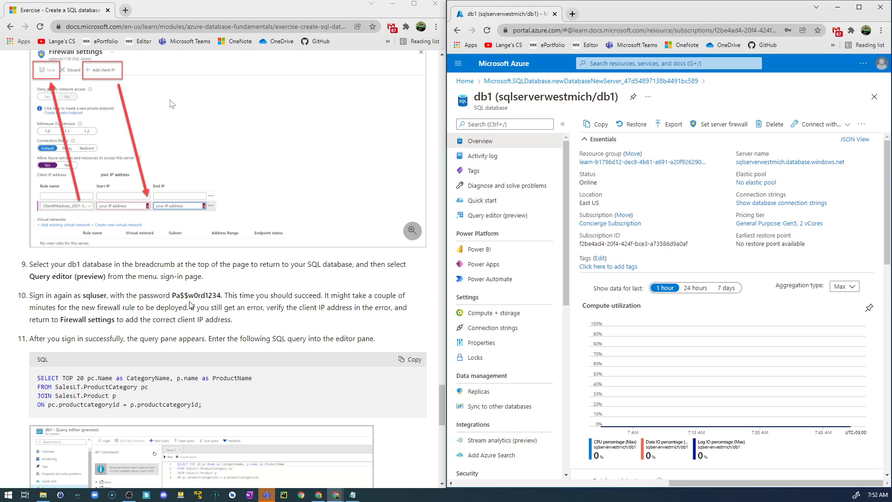
click(488, 216)
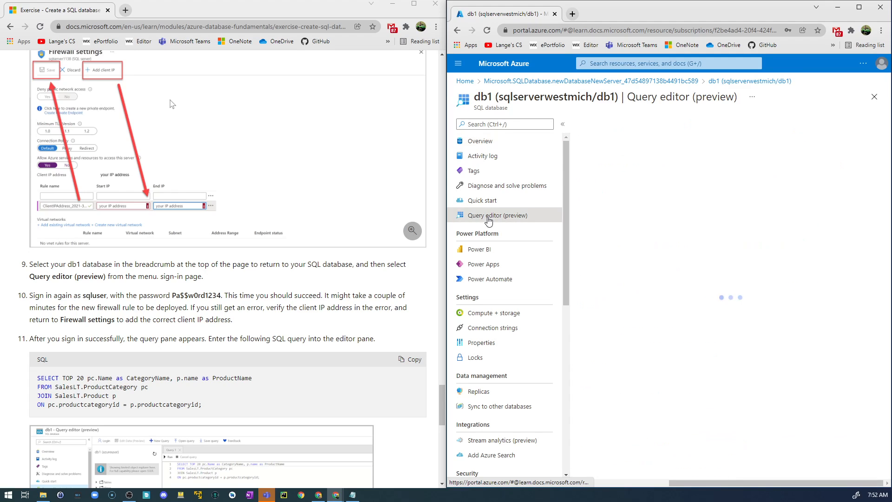
click(644, 356)
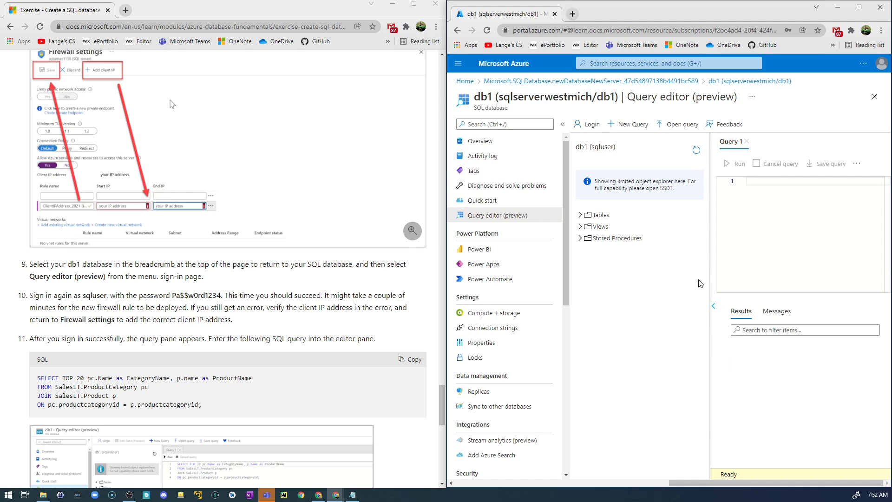
click(580, 215)
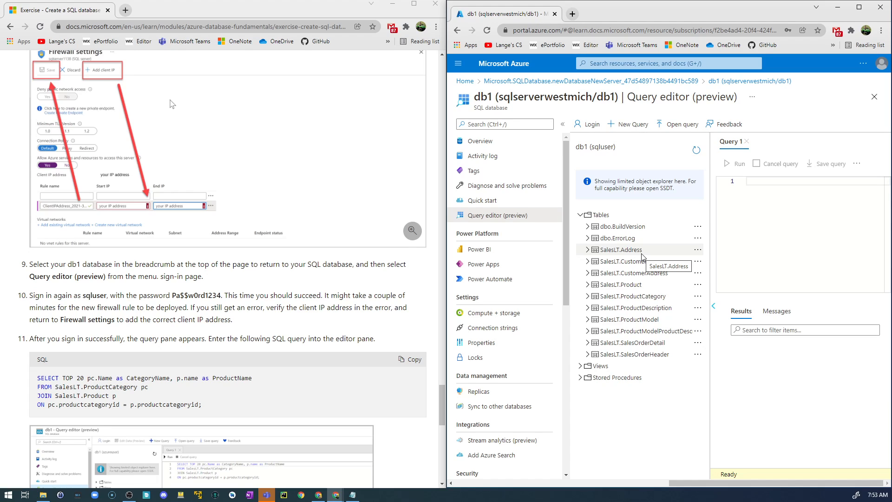
Copy the exercise's SELECT TOP 20 query joining SalesLT.ProductCategory and SalesLT.Product into Query 1 and run it
scroll(188, 304, down, 1)
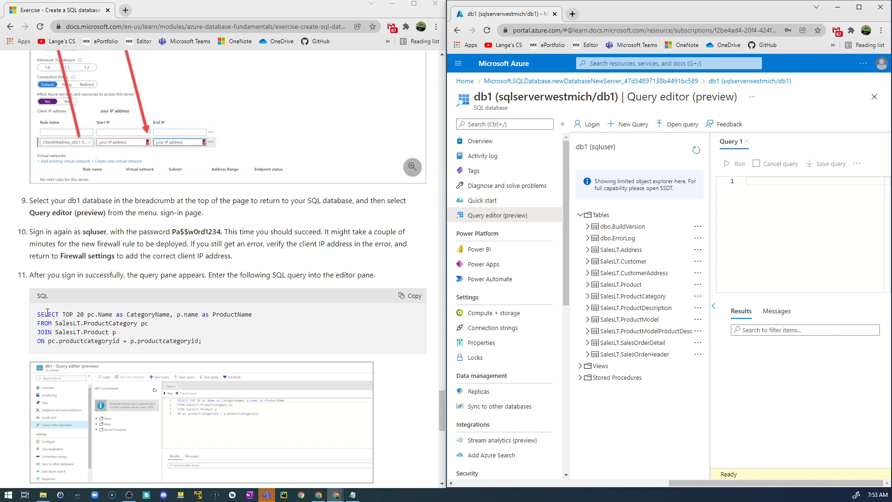
drag(38, 314, 214, 344)
key(ctrl+c)
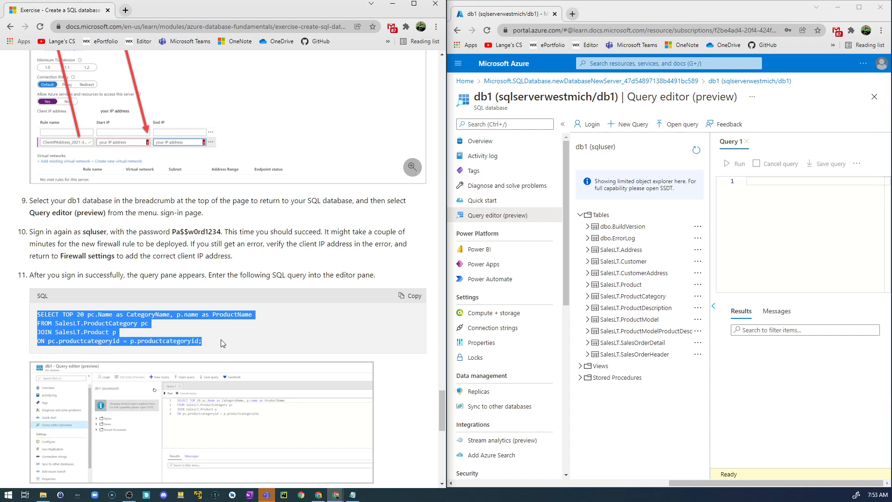
click(764, 186)
key(ctrl+v)
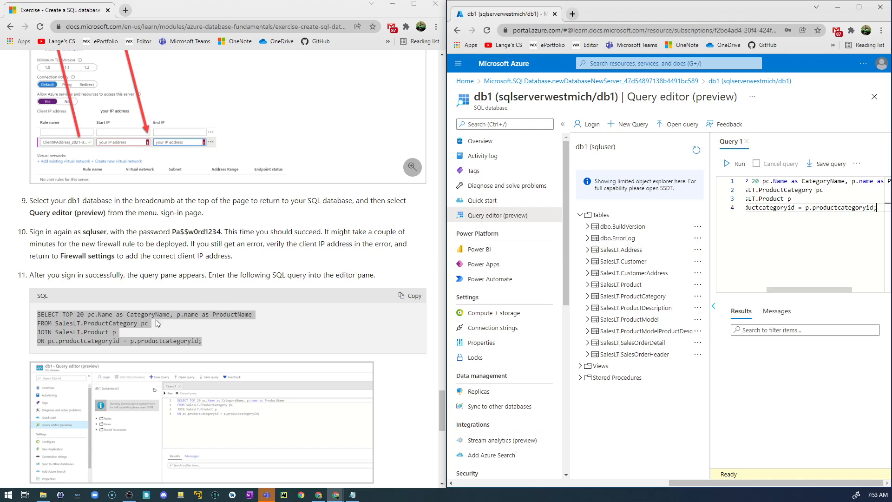
click(168, 331)
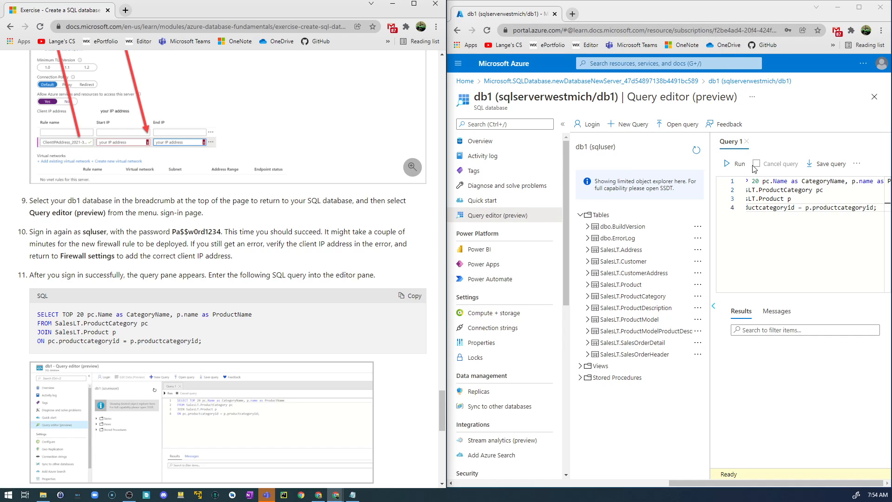
click(739, 165)
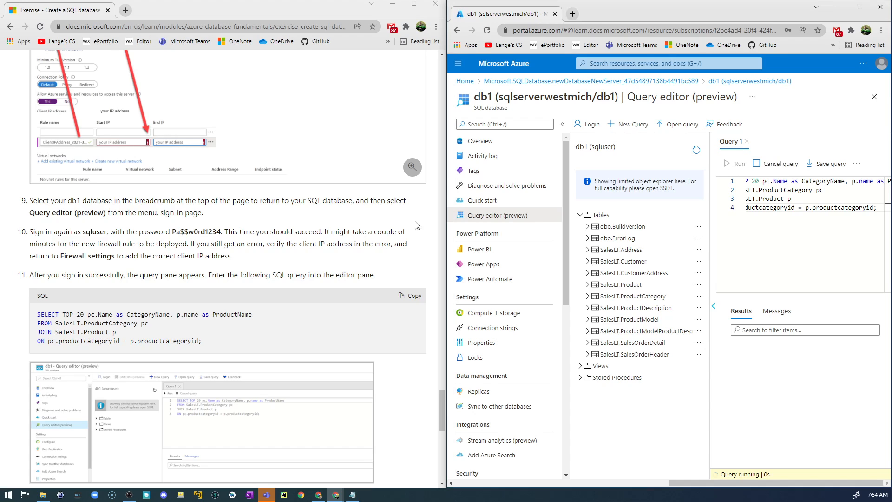
scroll(168, 289, down, 4)
scroll(112, 303, down, 1)
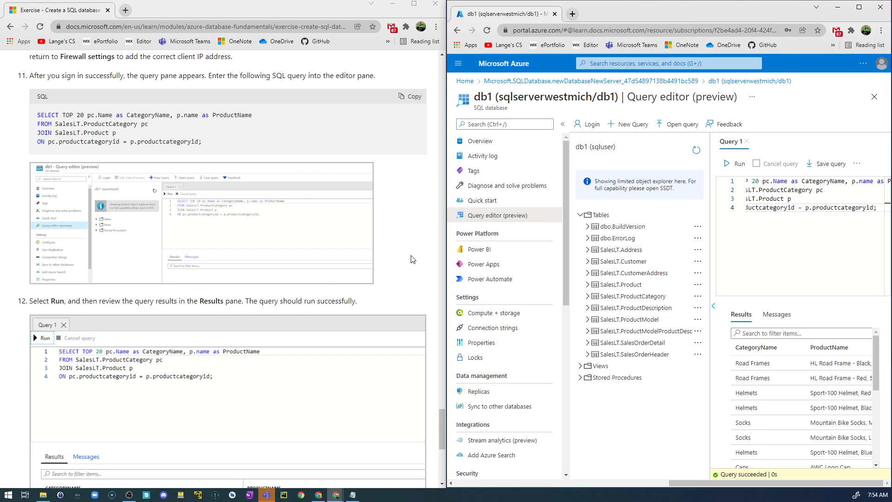
Maximize the Azure portal window and return to the portal's home page
click(859, 7)
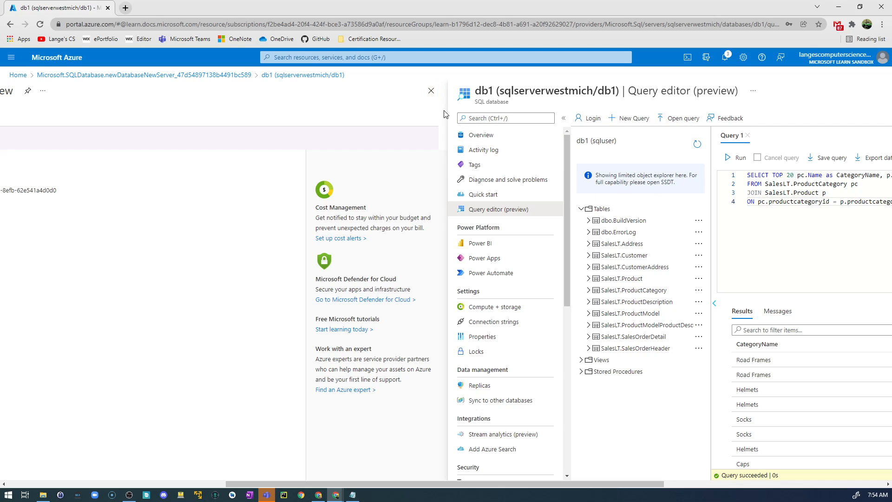
click(432, 96)
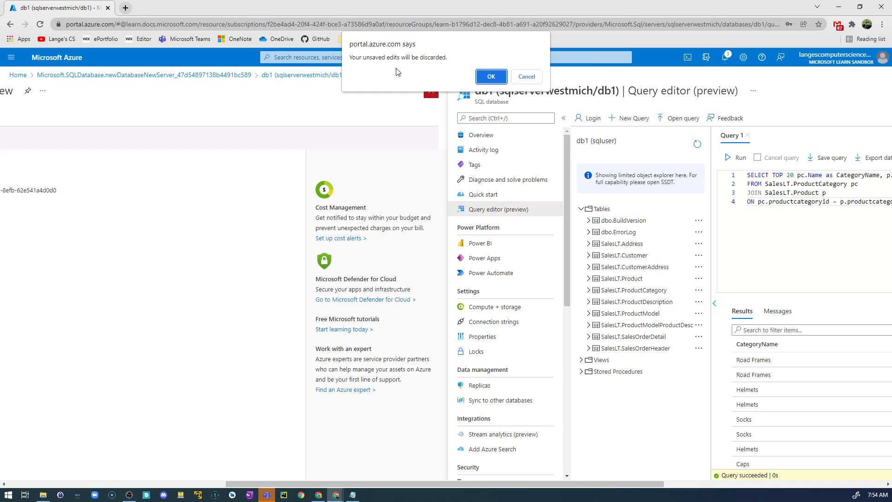
click(523, 77)
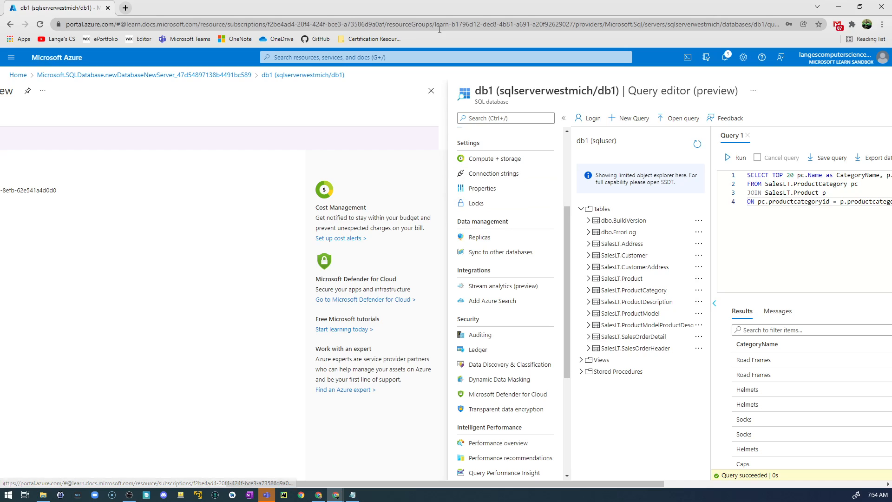
drag(437, 10, 530, 9)
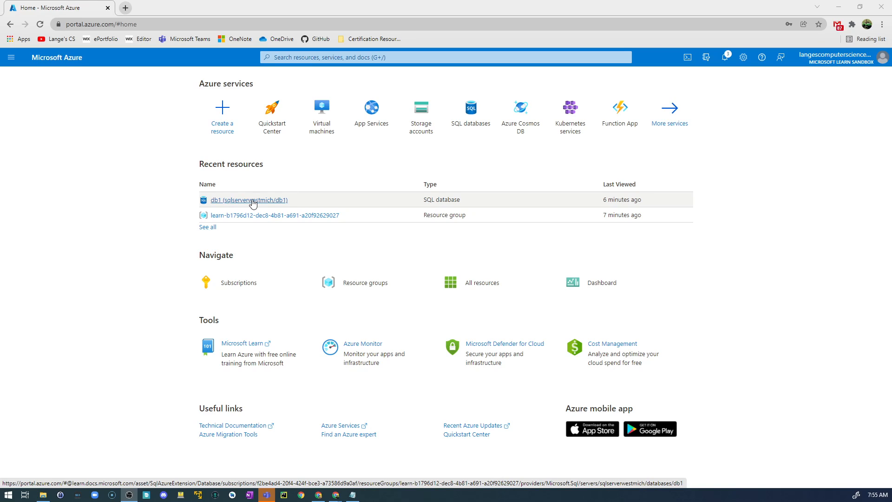
Reopen db1's Query editor (preview) from the recent resources as sqluser and run the copied SELECT TOP 20 query again
click(237, 201)
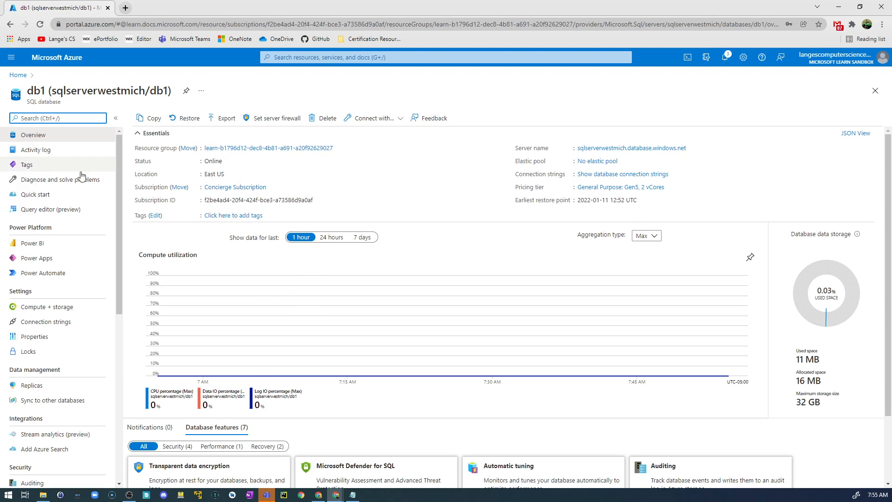
click(58, 209)
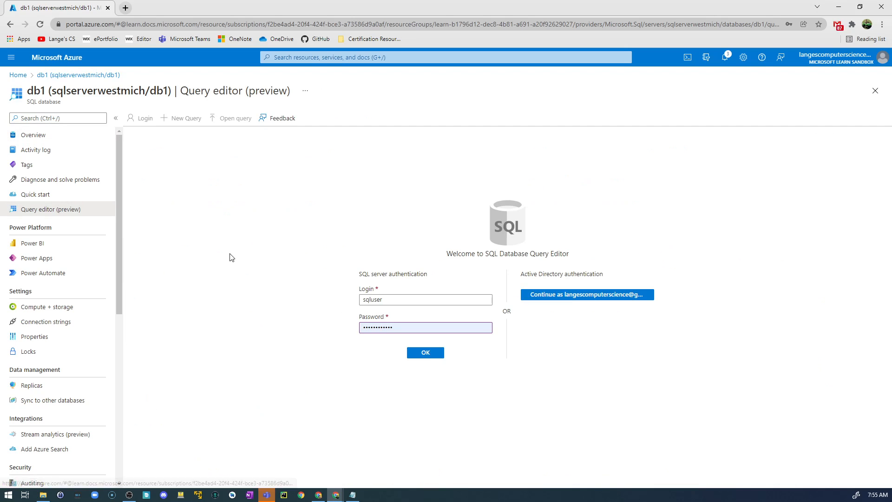
click(426, 354)
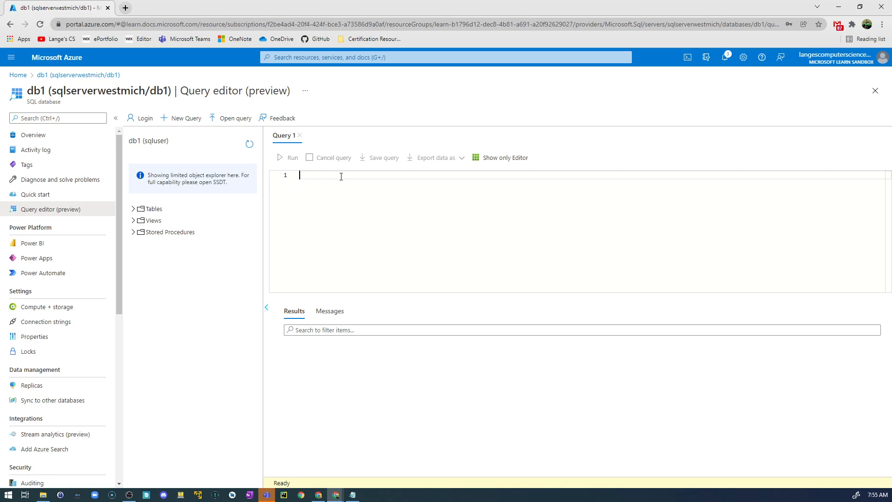
text(SELECT TOP 20 pc.Name as CategoryName, p.name as ProductName FROM SalesLT.ProductCategory pc JOIN SalesLT.Product p ON pc.productcategoryid = p.productcategoryid;)
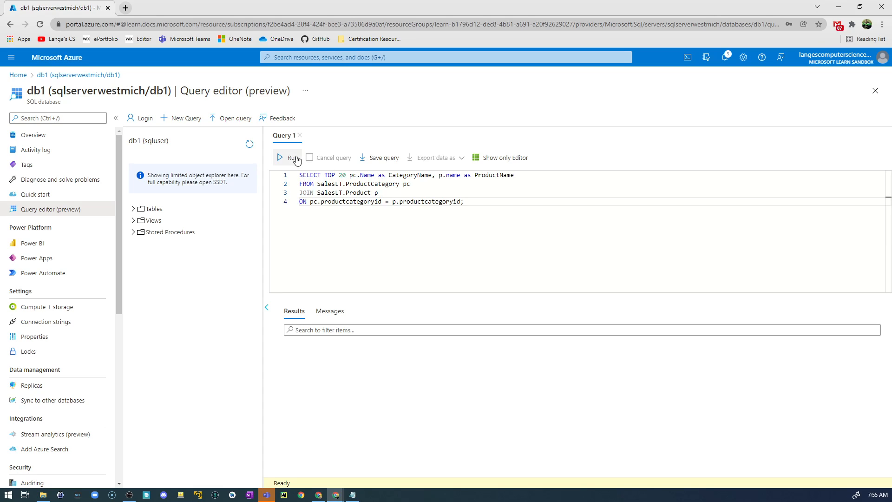
click(289, 158)
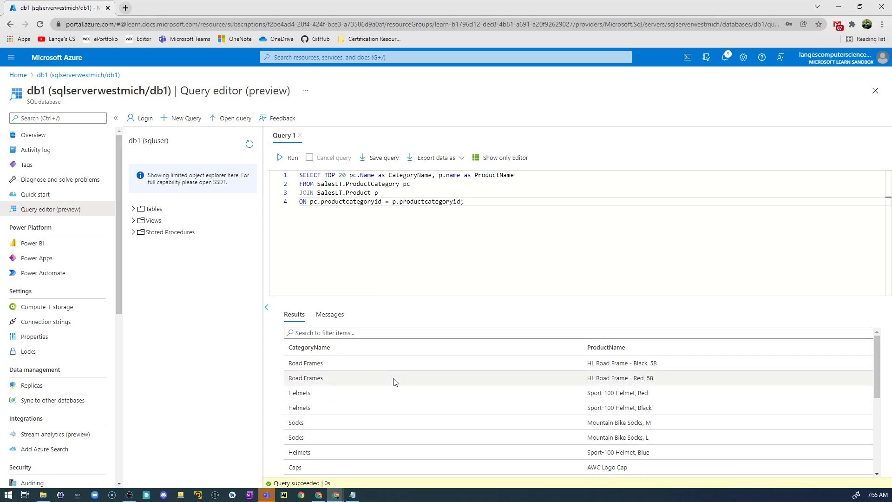
Look through the CategoryName and ProductName rows returned by the query
scroll(395, 382, down, 3)
scroll(397, 366, up, 3)
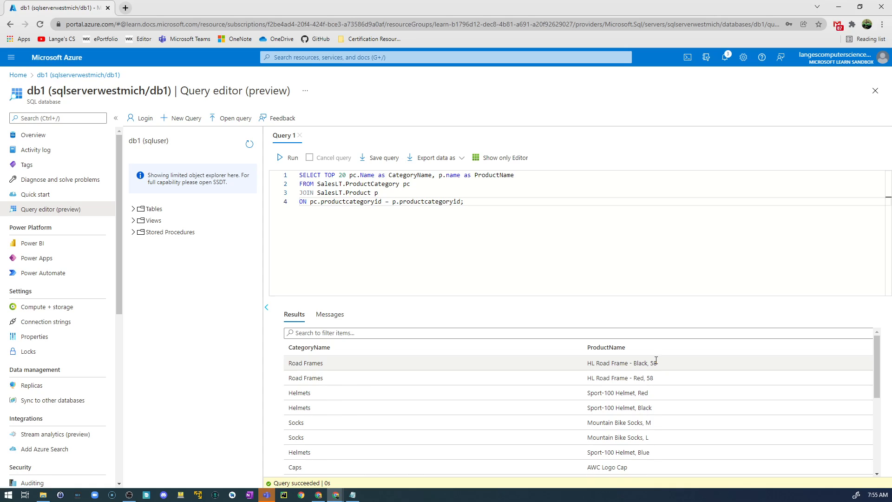
scroll(656, 365, down, 1)
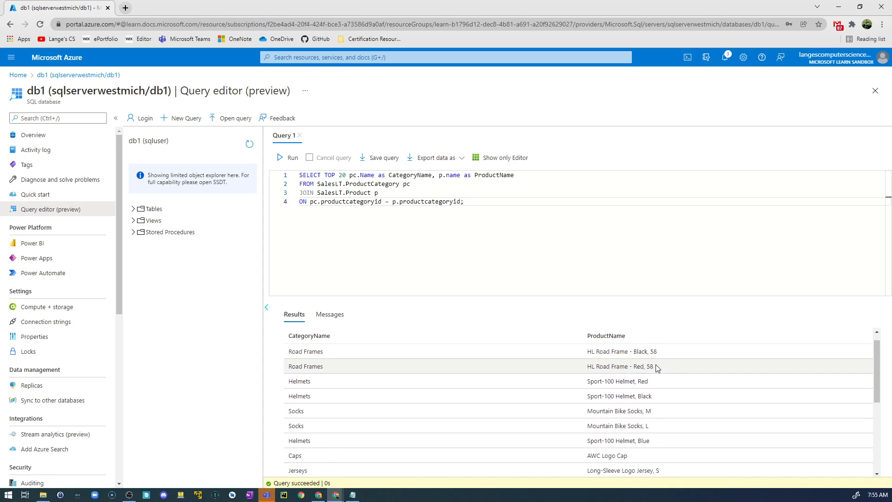
scroll(656, 366, down, 2)
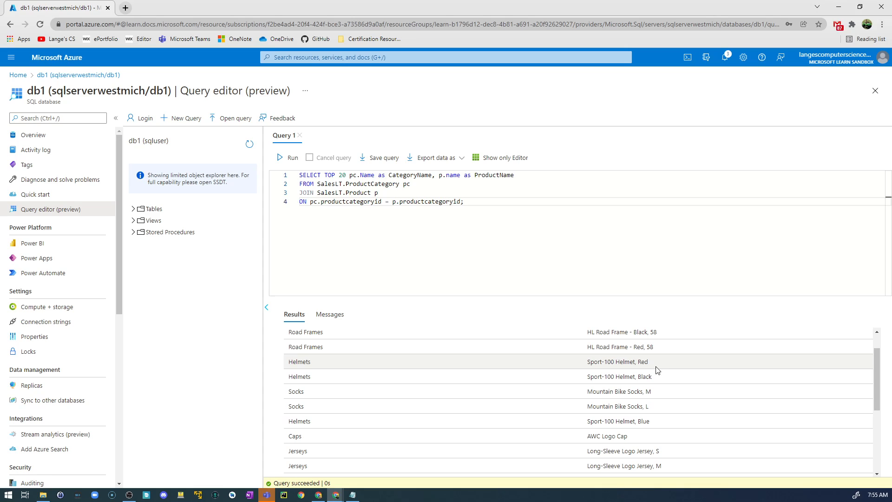
scroll(657, 376, down, 1)
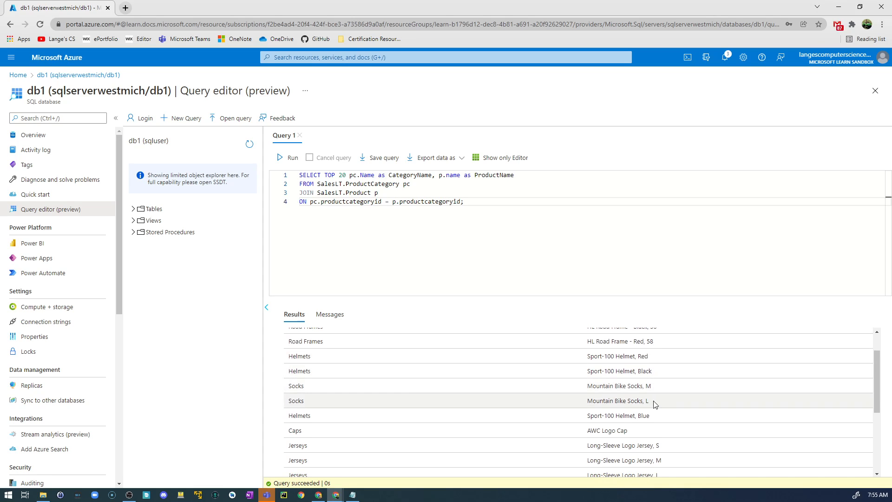
scroll(657, 416, down, 5)
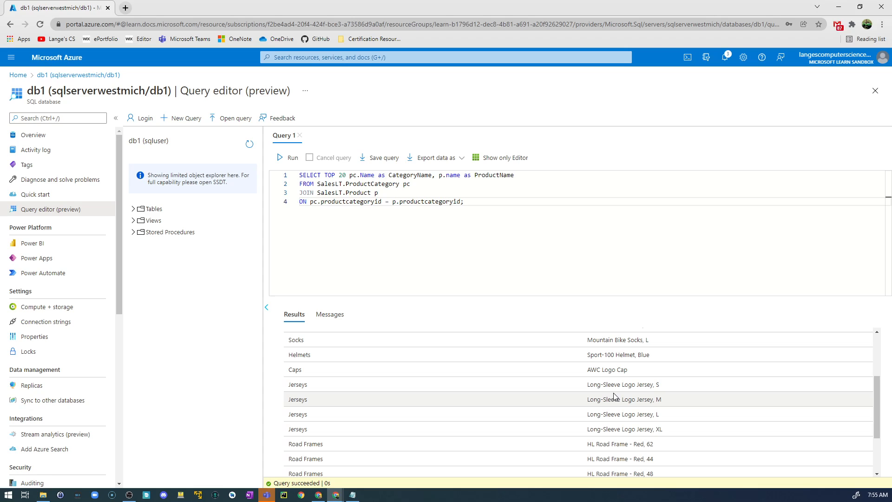
scroll(621, 396, down, 3)
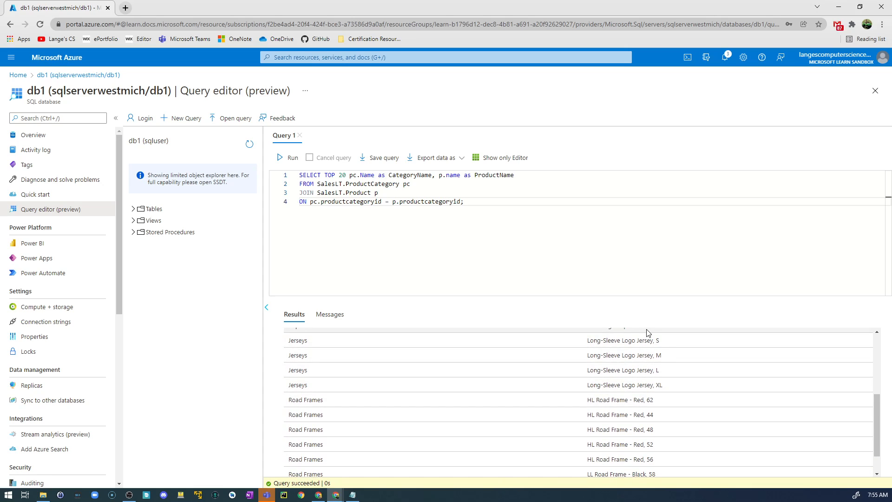
scroll(655, 350, down, 2)
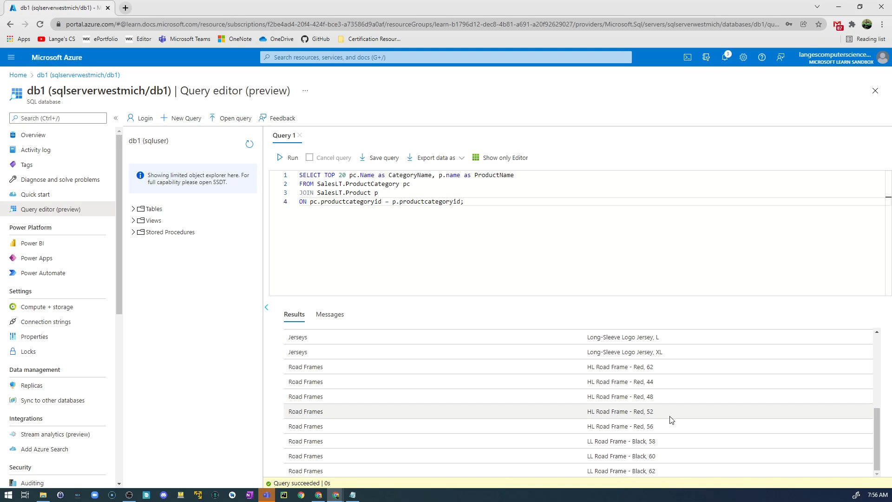
scroll(677, 408, up, 5)
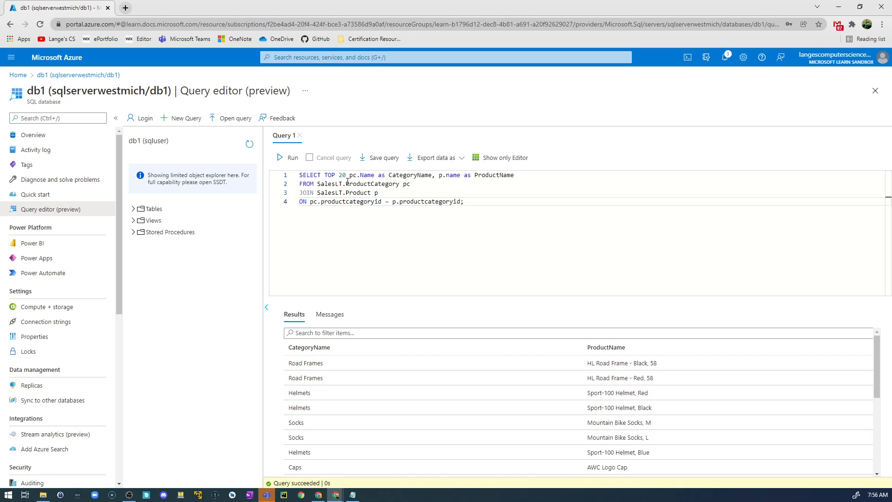
Expand db1's Tables, Views and Stored Procedures folders and query the top 1000 rows of SalesLT.ProductCategory
click(135, 210)
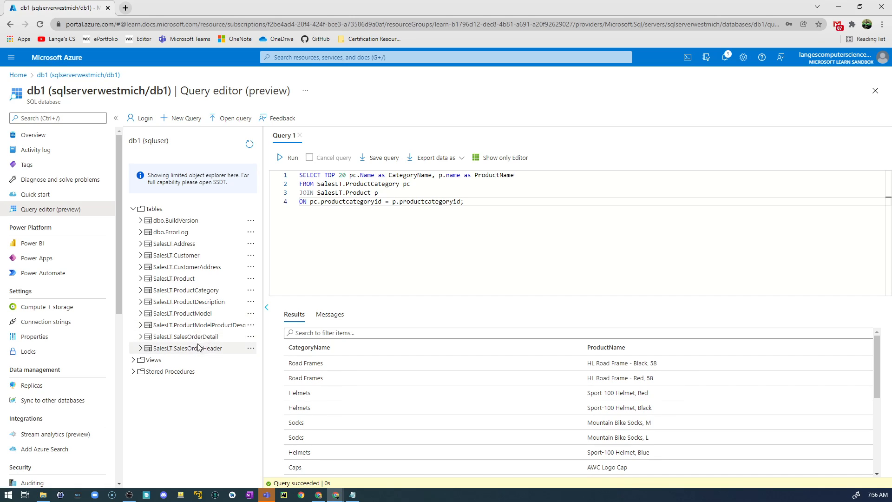
click(134, 360)
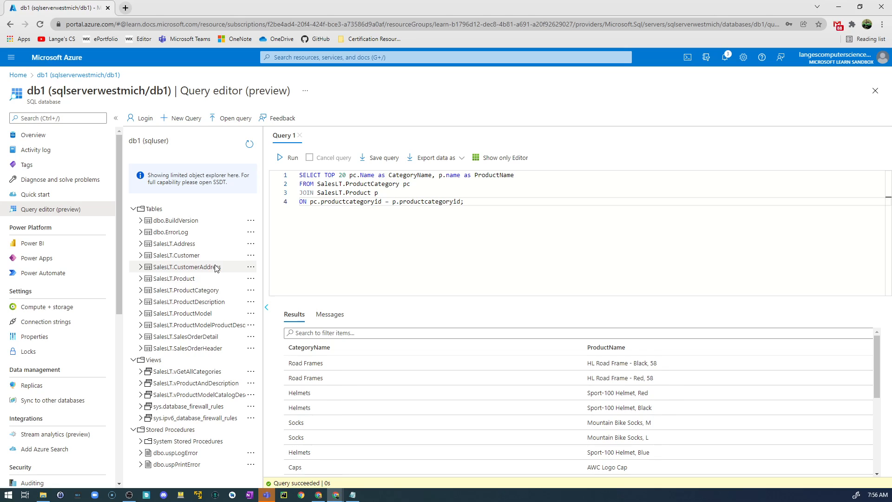
click(251, 291)
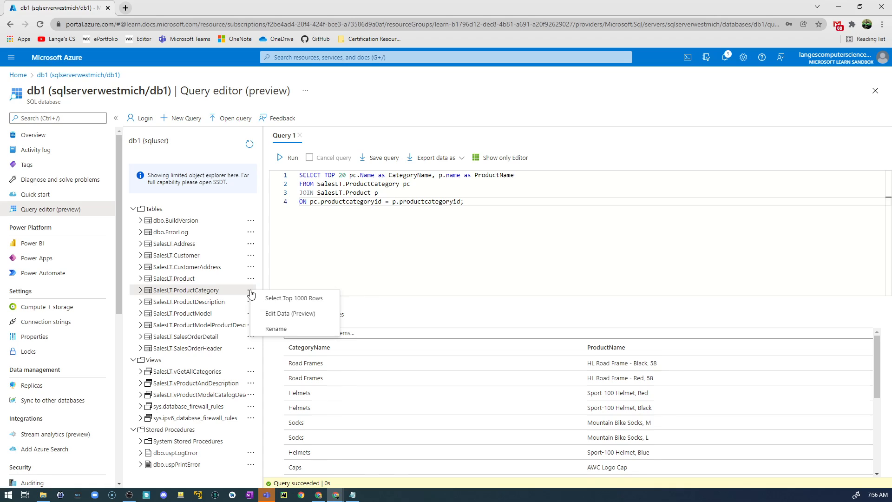
click(293, 298)
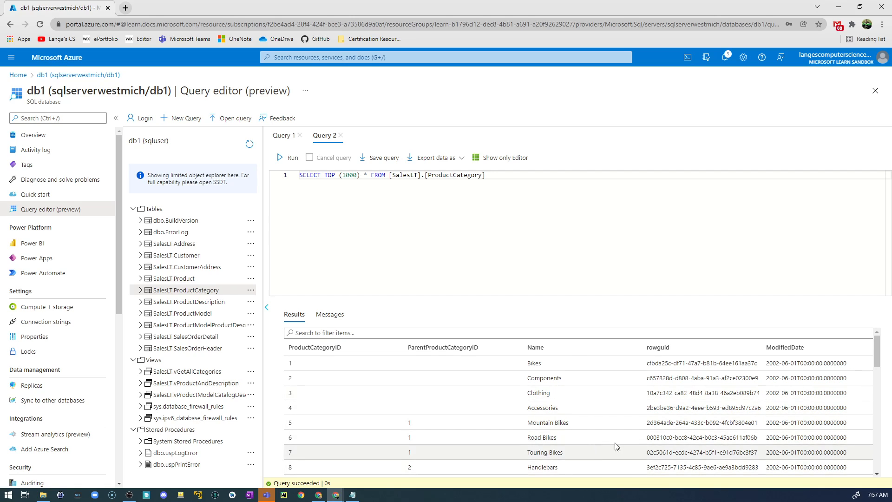
drag(877, 344, 882, 416)
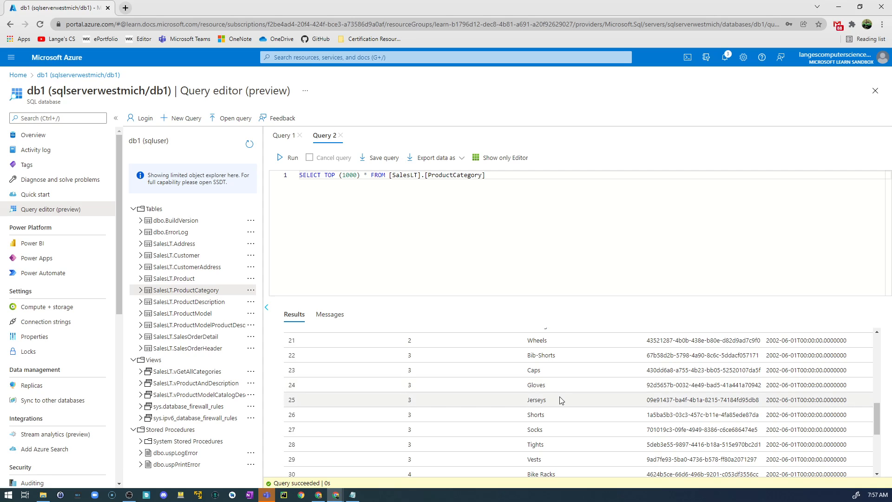
scroll(559, 401, up, 3)
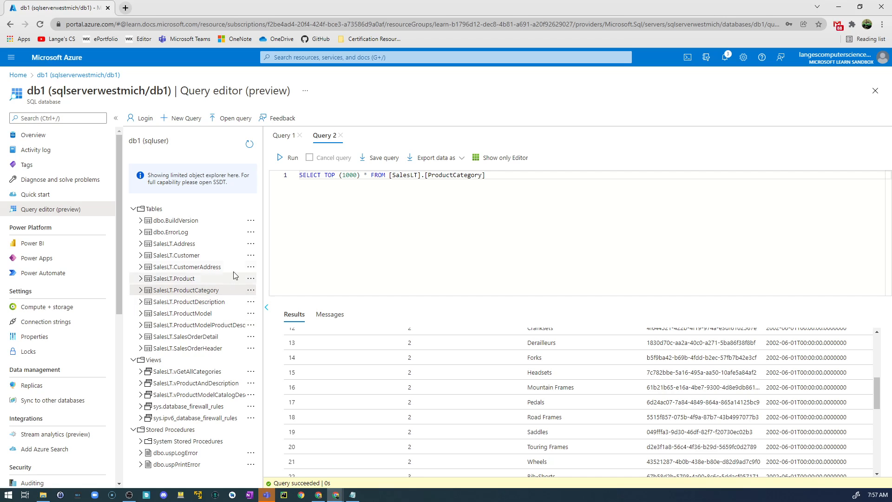
Open queries for the top 1000 rows of SalesLT.CustomerAddress and of SalesLT.SalesOrderDetail
click(251, 267)
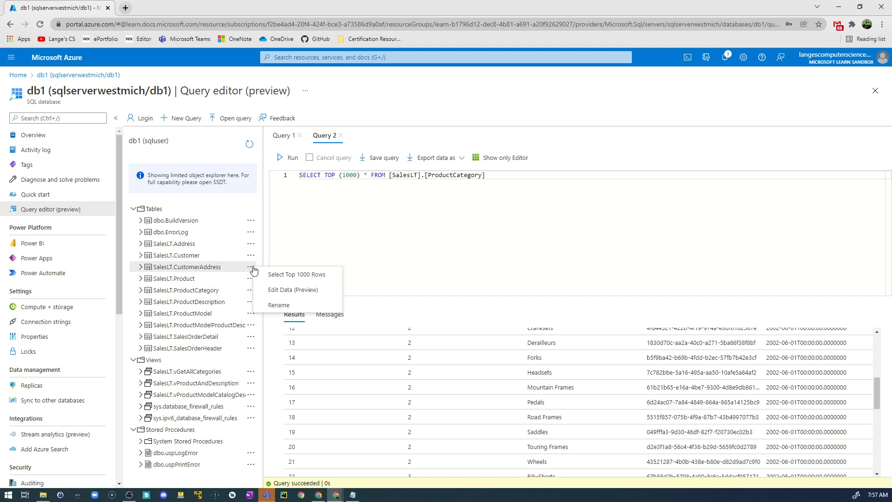
click(280, 274)
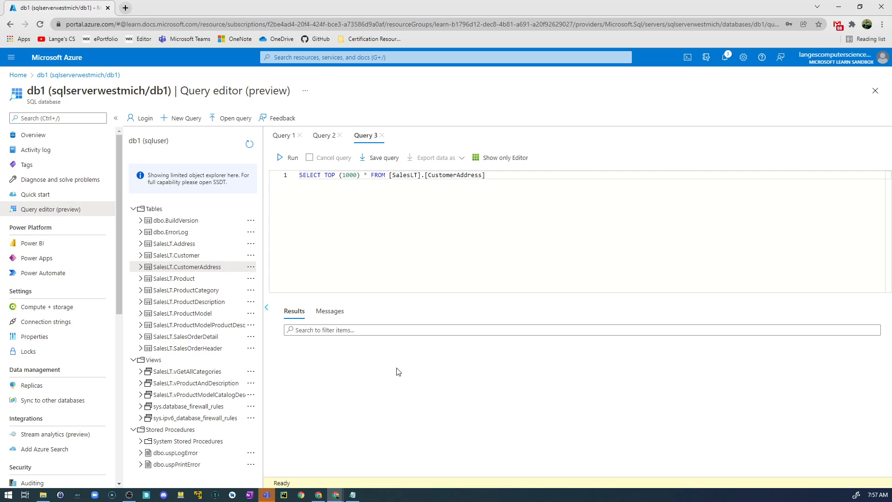
click(252, 338)
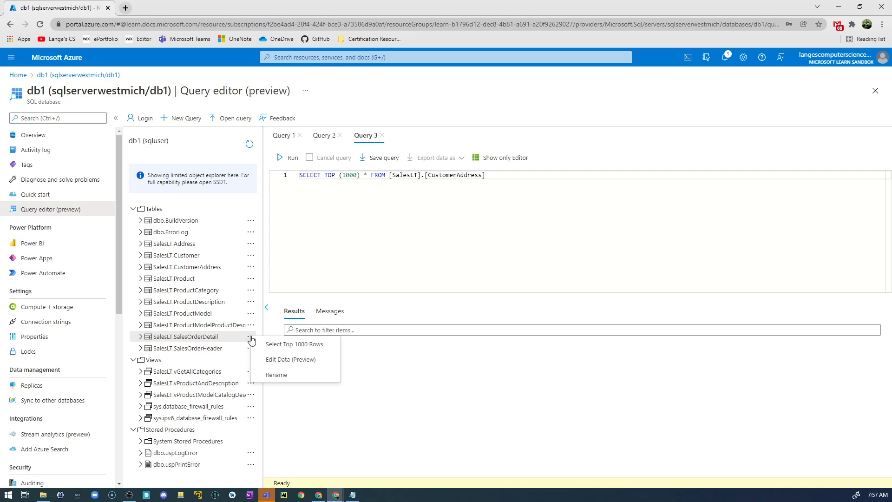
click(282, 345)
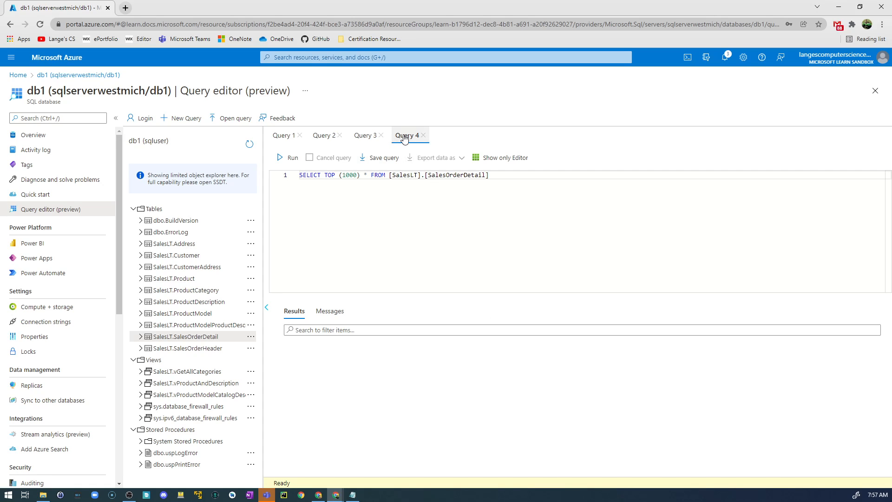
Look through the CustomerID, AddressID and AddressType rows returned by the CustomerAddress query
click(365, 137)
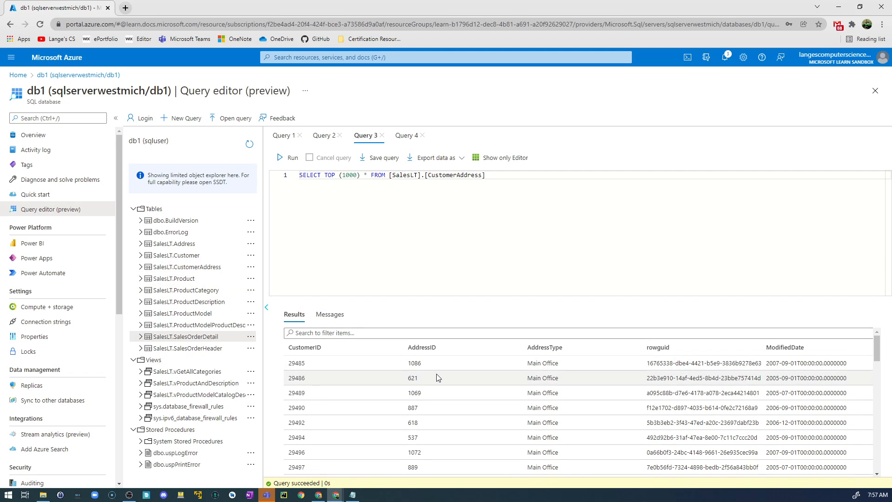
scroll(710, 378, down, 3)
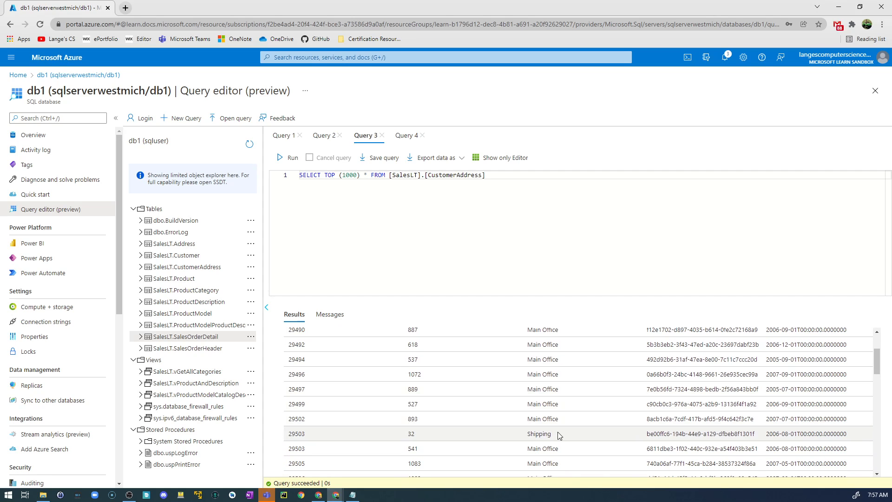
scroll(564, 425, down, 5)
scroll(566, 428, down, 5)
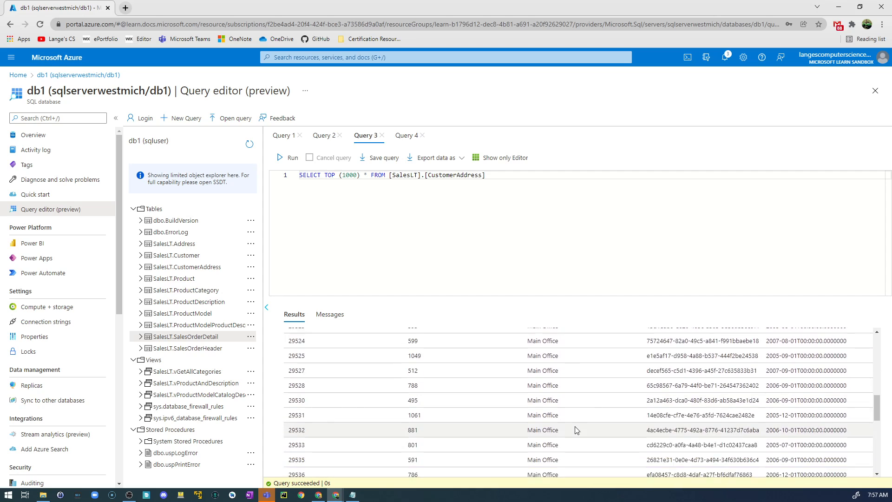
scroll(579, 436, up, 5)
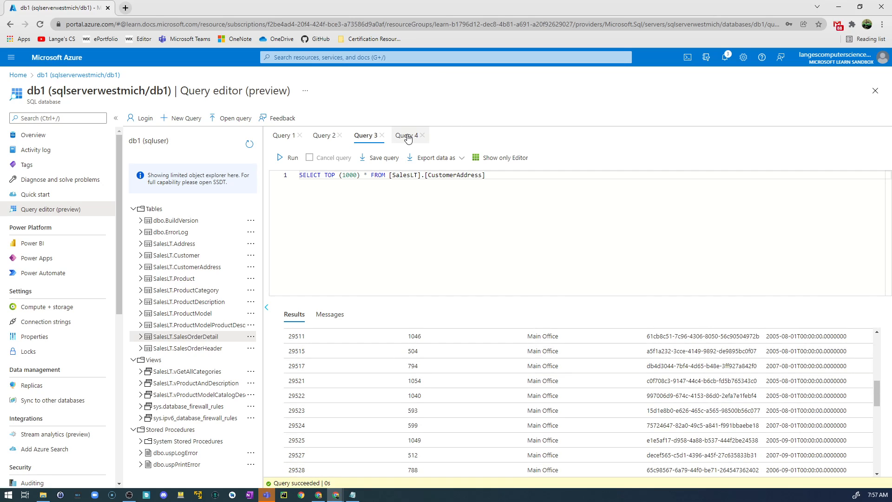
Check the SalesOrderDetail query and open another for the top 1000 rows of SalesLT.ProductModel
click(405, 135)
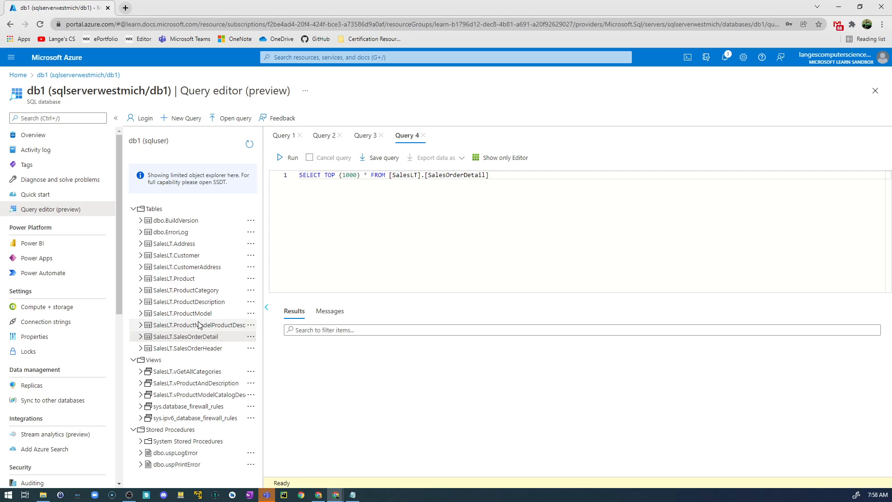
click(251, 314)
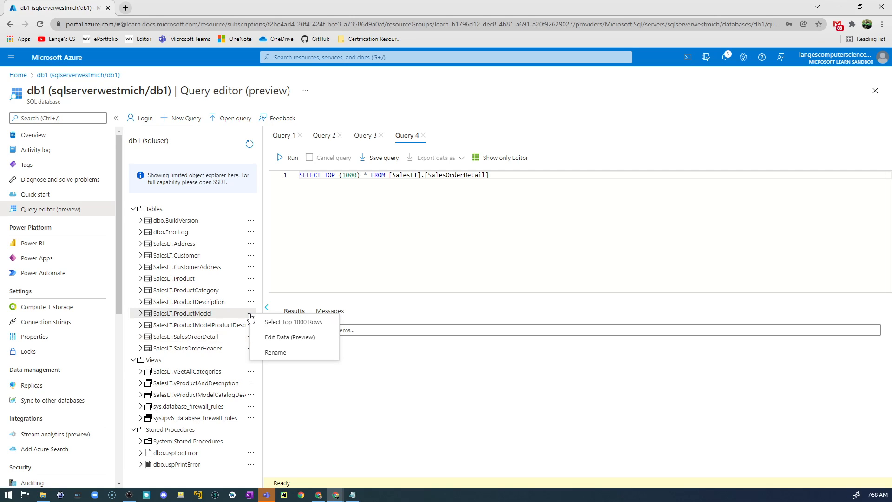
click(274, 322)
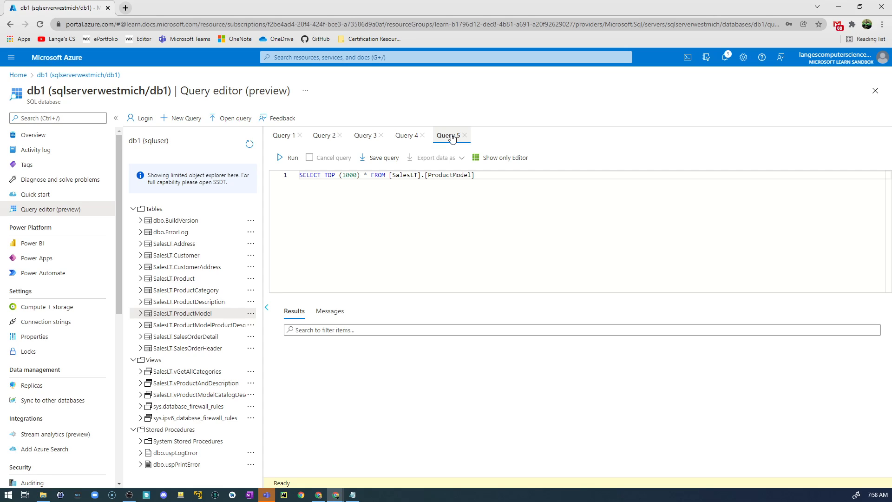
Review the category names and parent category IDs in the ProductCategory query results
click(324, 136)
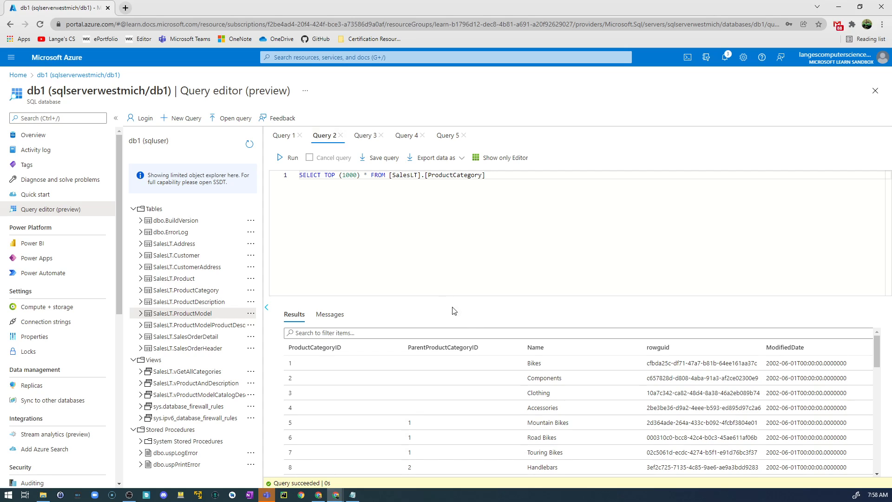
scroll(506, 383, down, 3)
scroll(506, 383, down, 1)
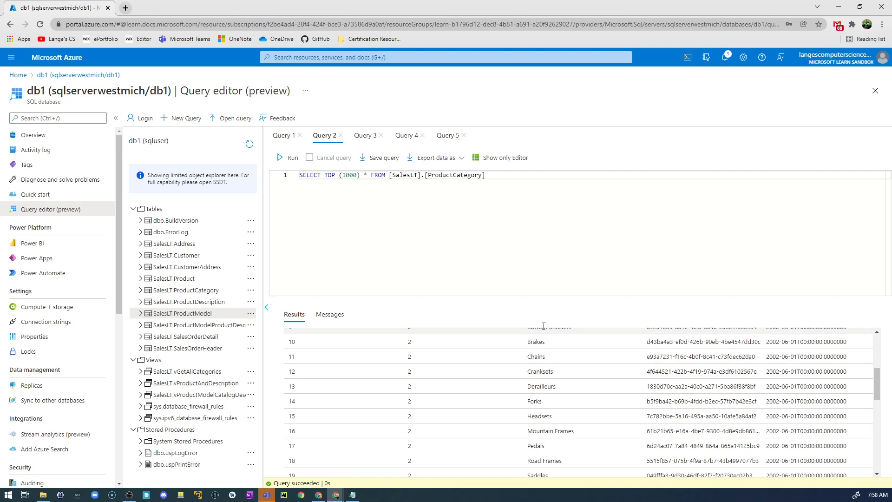
Examine the order quantities, product IDs, unit prices, discounts and line totals in the SalesOrderDetail query results
click(411, 136)
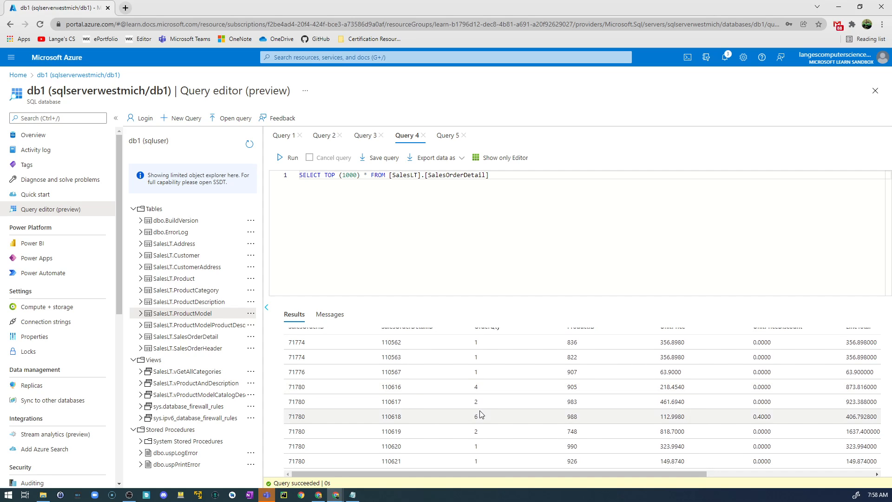
scroll(481, 412, down, 2)
scroll(481, 409, up, 3)
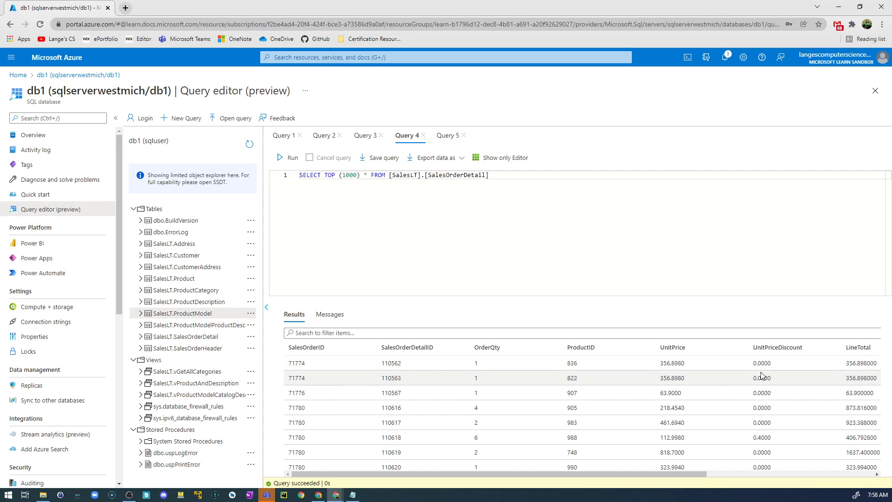
scroll(691, 369, down, 3)
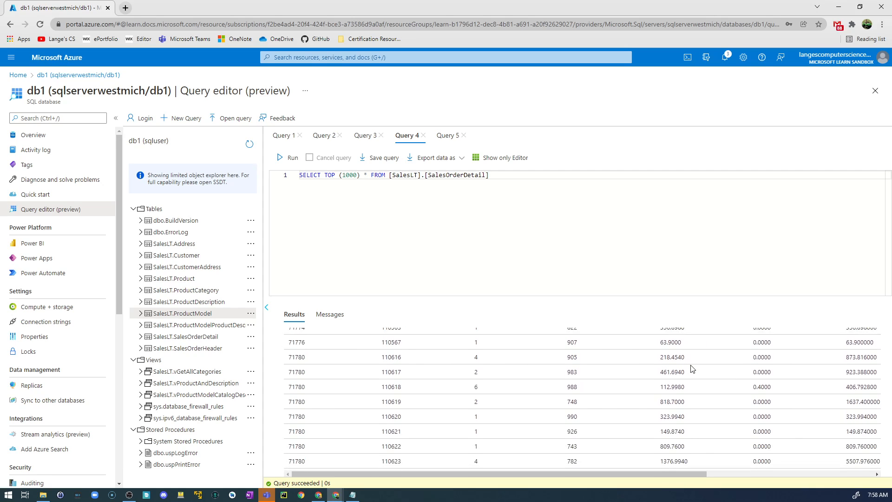
scroll(693, 395, down, 3)
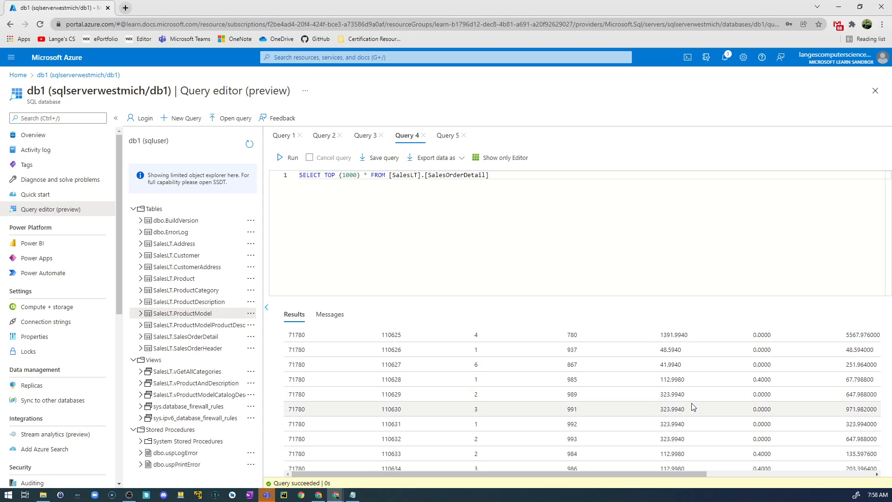
scroll(697, 411, down, 3)
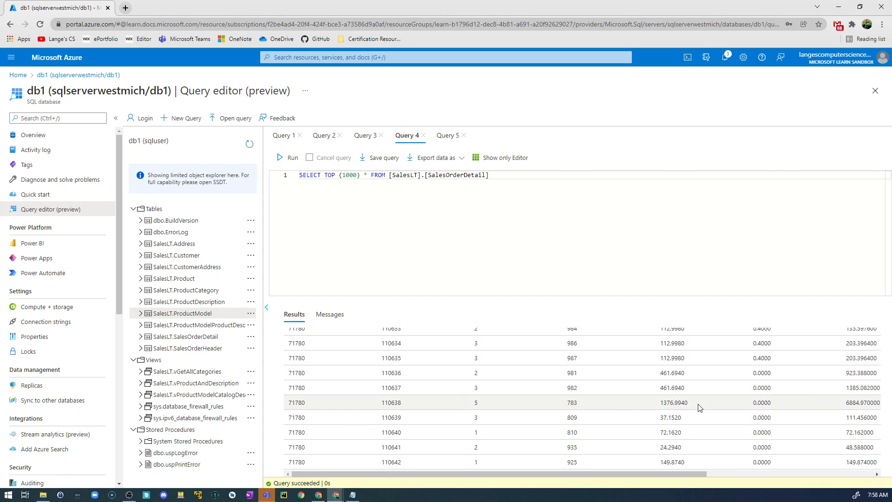
Highlight the table name in the ProductModel query and revisit the SalesOrderDetail, CustomerAddress and ProductCategory query results
click(448, 136)
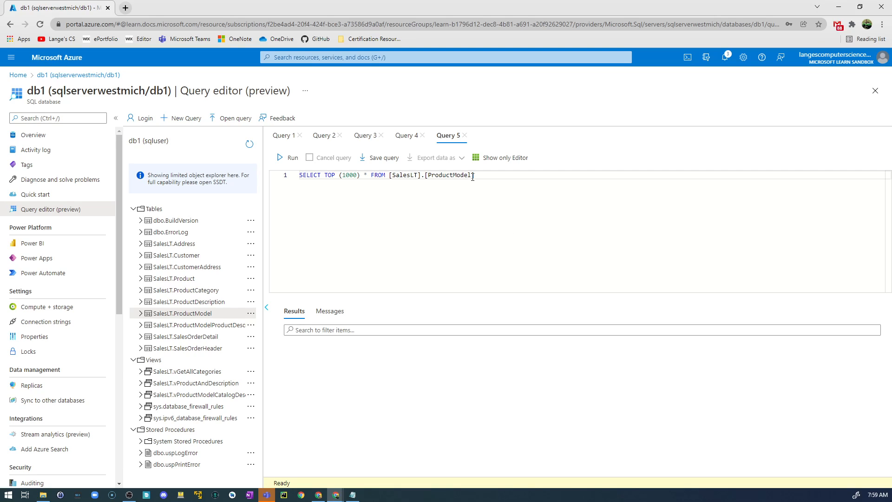
drag(473, 177, 428, 175)
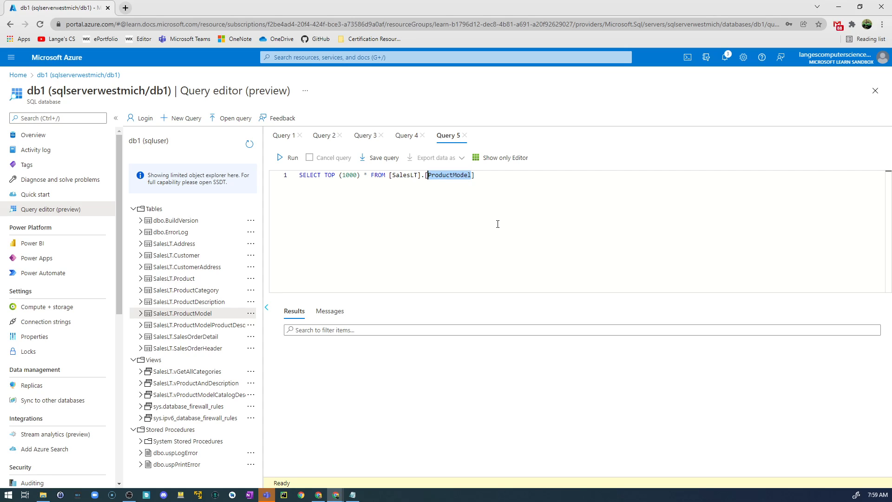
click(400, 136)
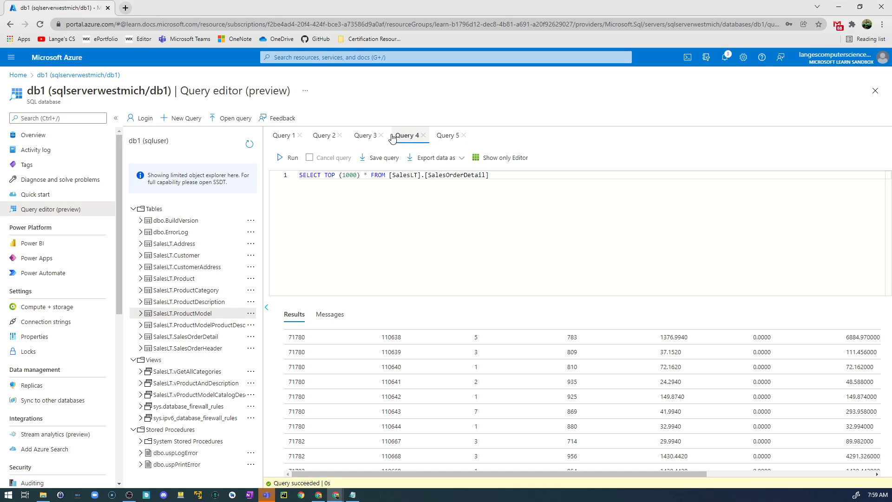
click(367, 139)
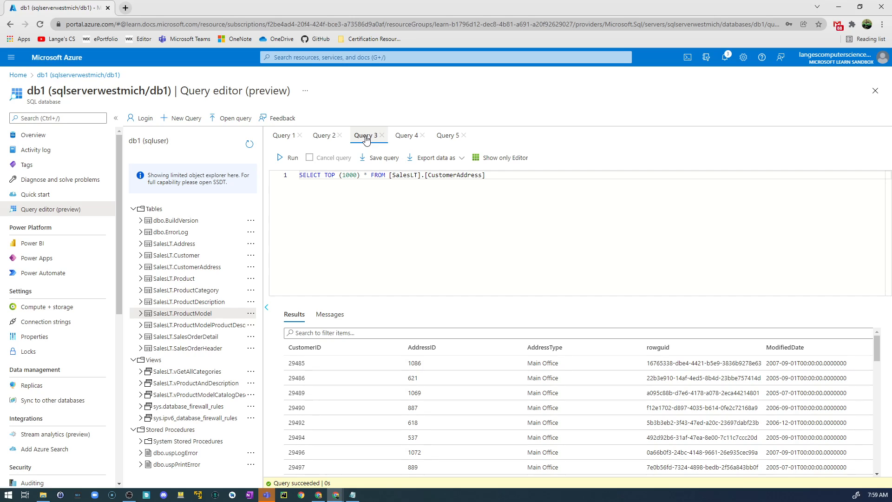
click(327, 135)
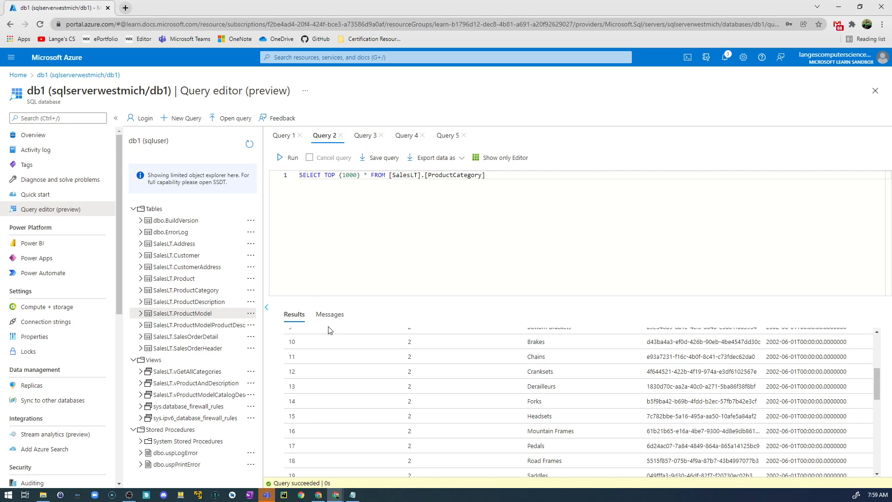